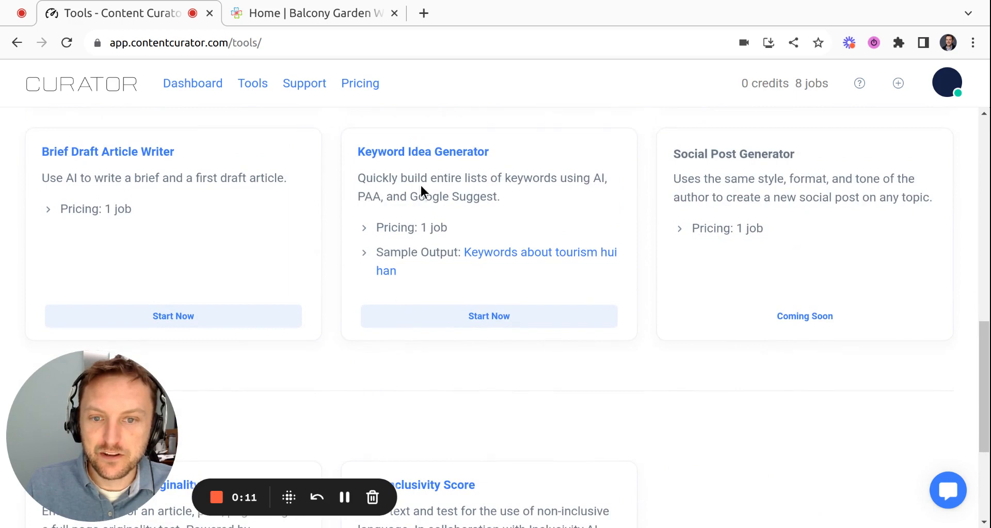
# Open the Keyword Idea Generator and enter "Herb Garden for apartment living" as the input topic
pyautogui.click(407, 154)
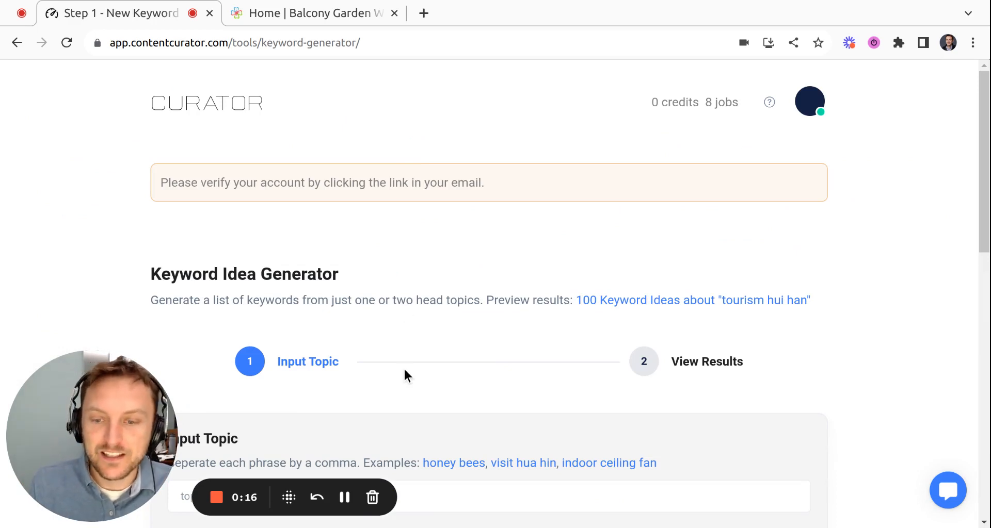
pyautogui.scroll(-2, 196, 431)
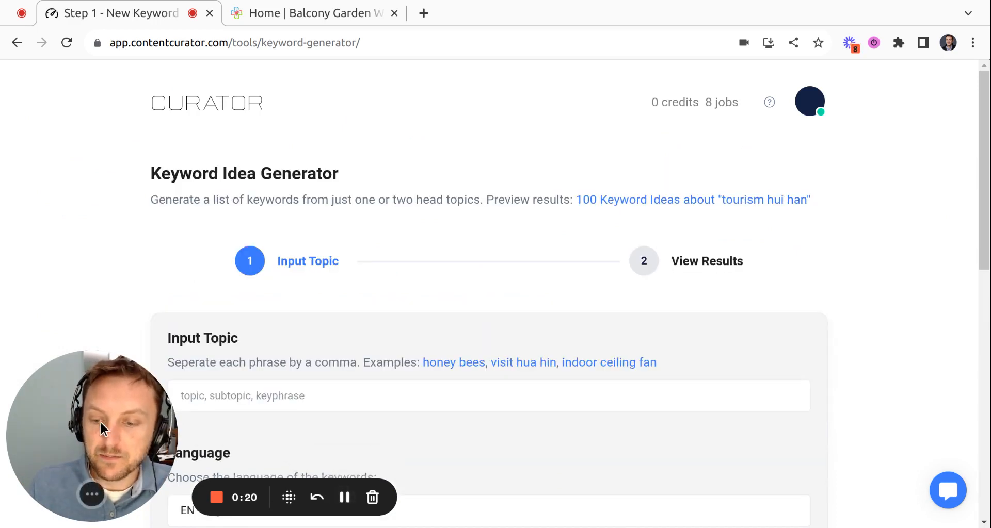
pyautogui.moveTo(101, 423); pyautogui.dragTo(856, 401)
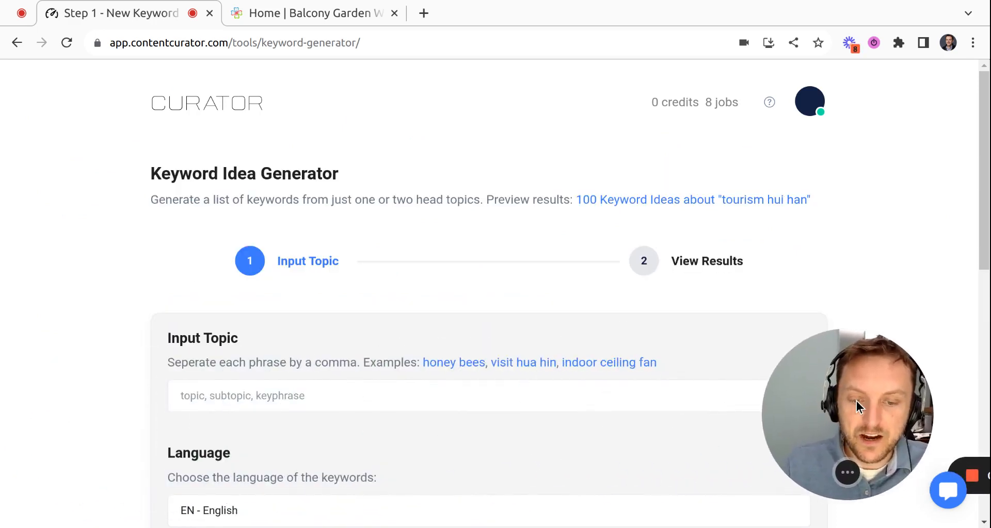
pyautogui.click(226, 392)
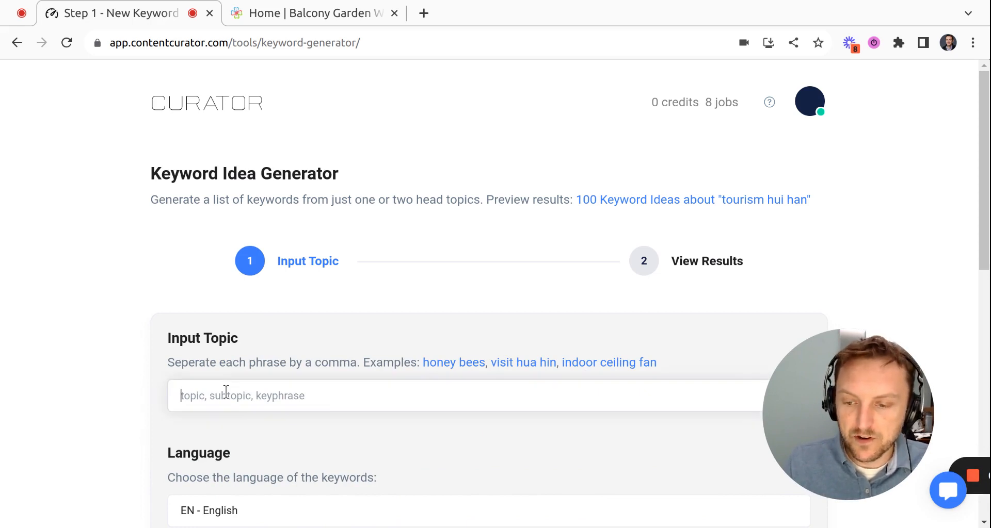
pyautogui.write('Herb Garden for apartment living')
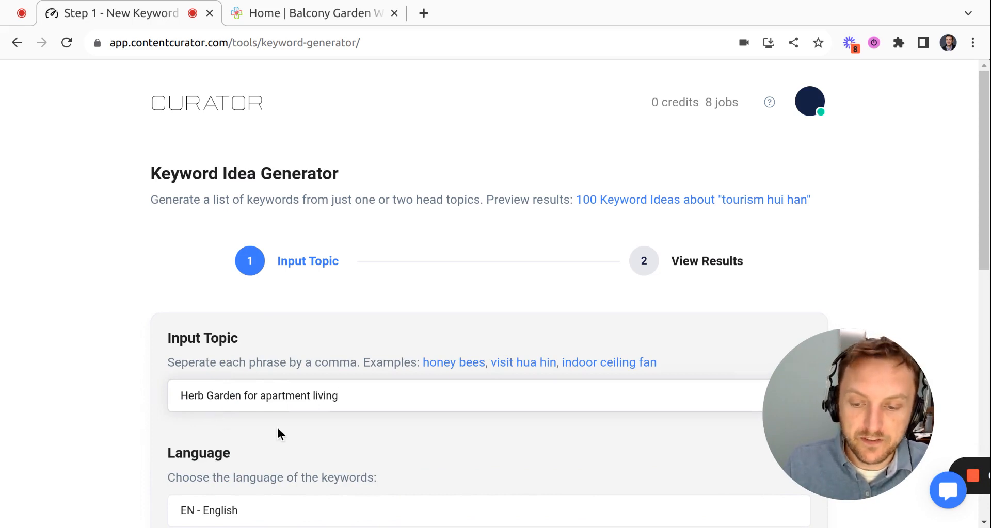
# Run the keyword generation job and accept the Content Curator terms of service
pyautogui.scroll(-2, 277, 431)
pyautogui.scroll(-2, 330, 418)
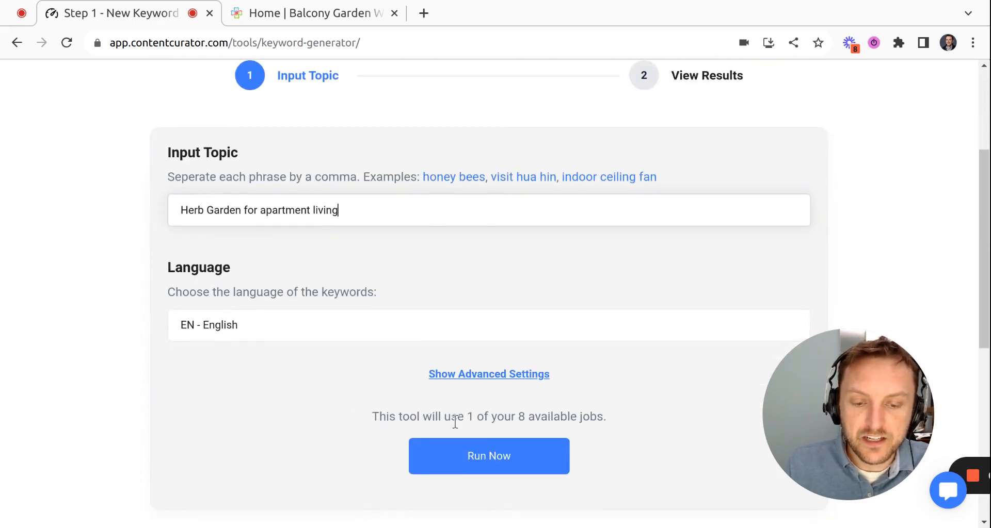
pyautogui.click(493, 458)
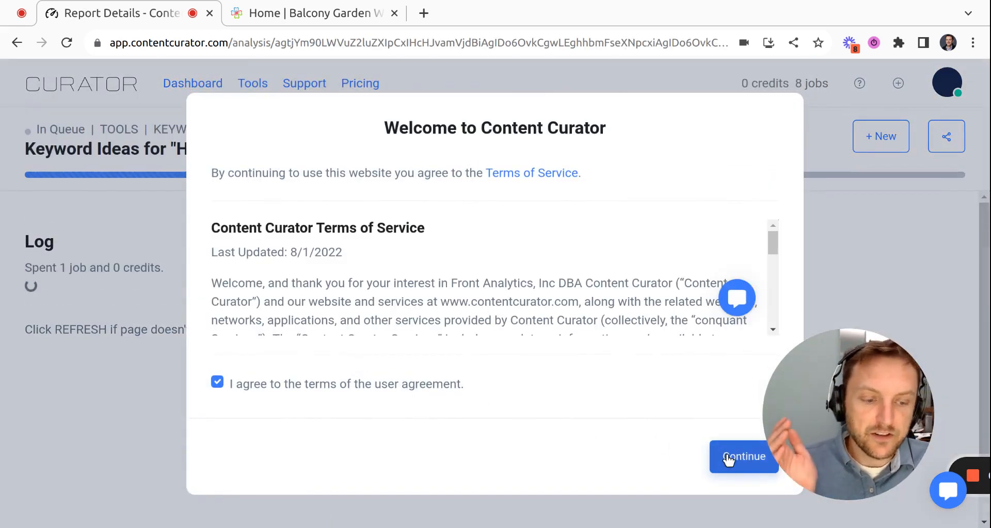
pyautogui.click(729, 461)
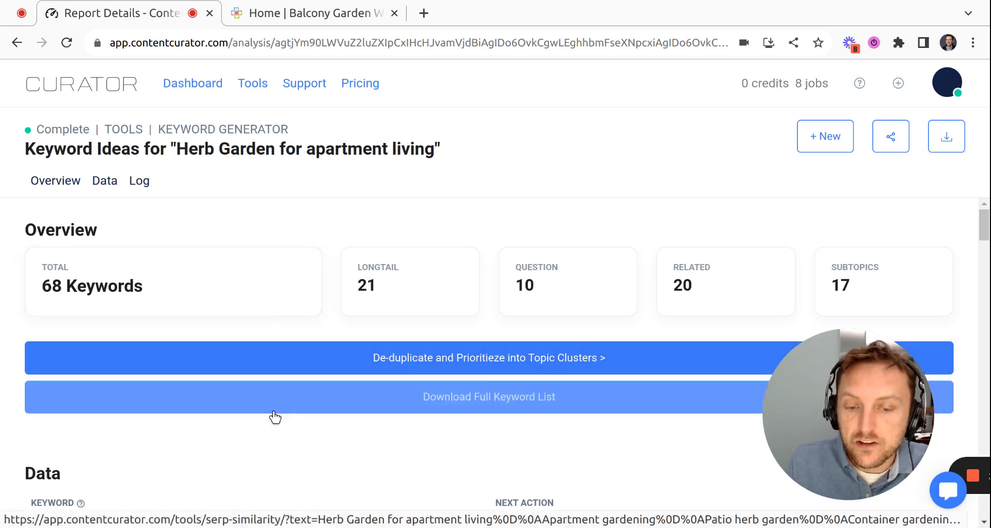
# Review the generated keyword ideas and send them on for de-duplication and prioritization into topic clusters
pyautogui.scroll(-5, 312, 433)
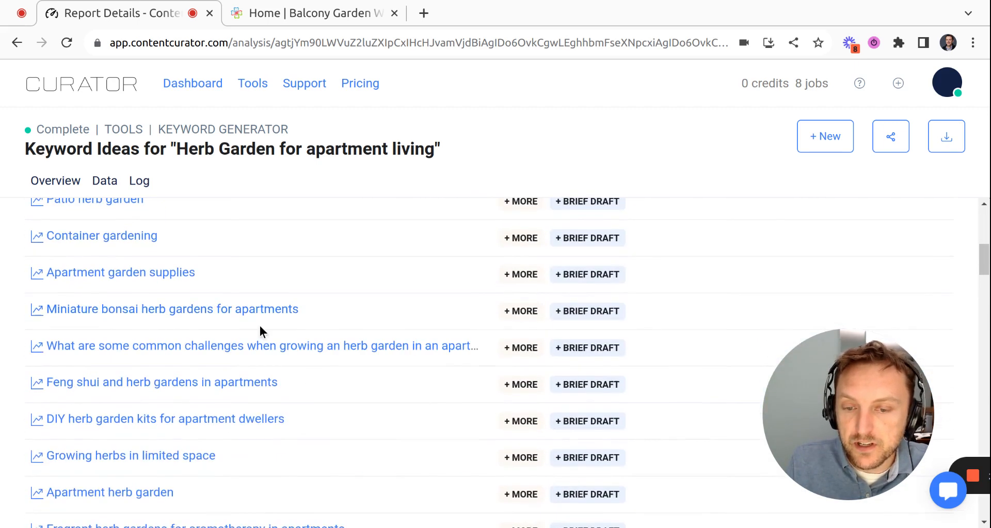
pyautogui.scroll(2, 232, 307)
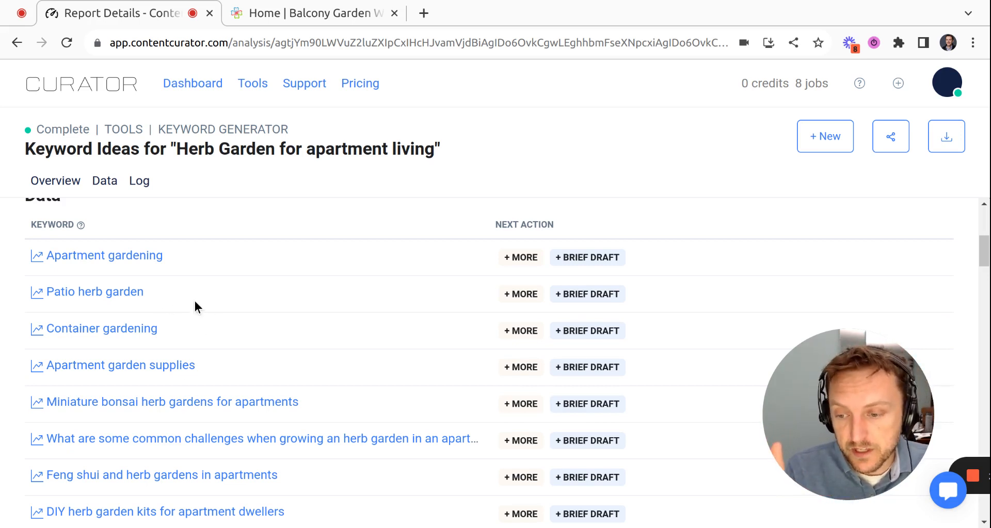
pyautogui.scroll(5, 194, 302)
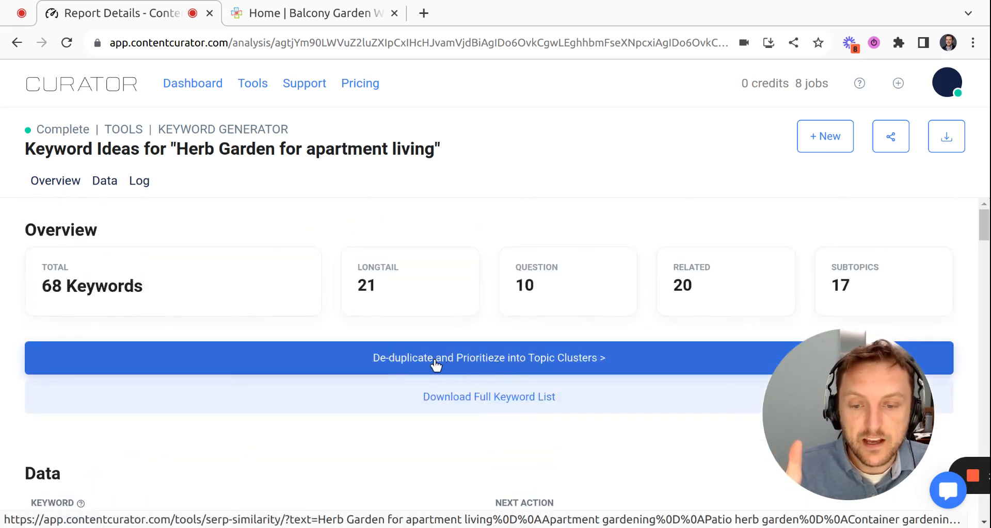
pyautogui.click(435, 361)
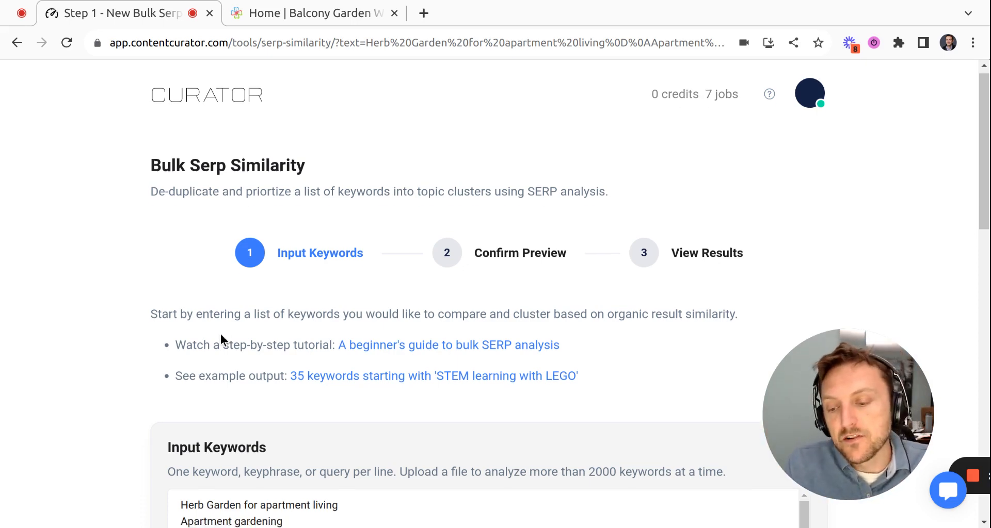
pyautogui.scroll(-3, 221, 335)
pyautogui.scroll(-5, 215, 384)
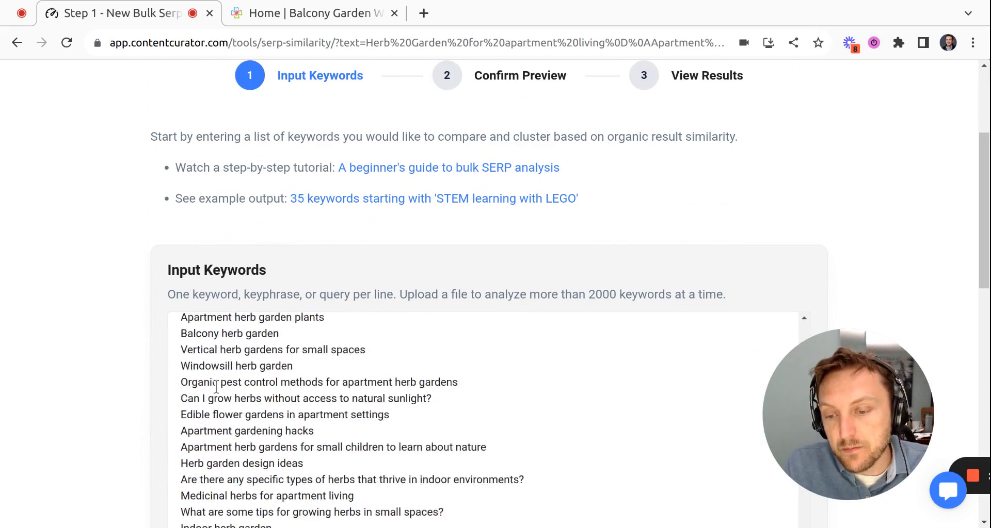
pyautogui.scroll(-5, 104, 389)
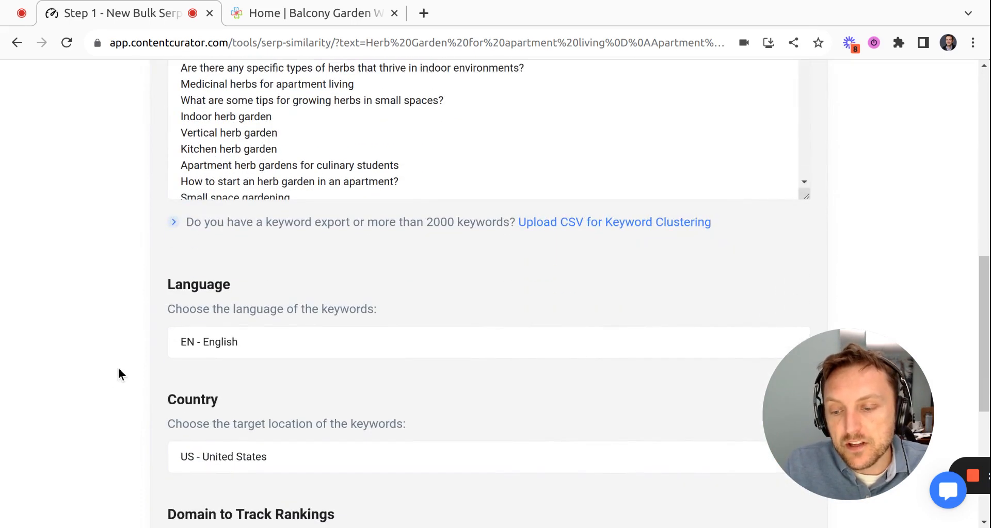
pyautogui.scroll(-2, 137, 393)
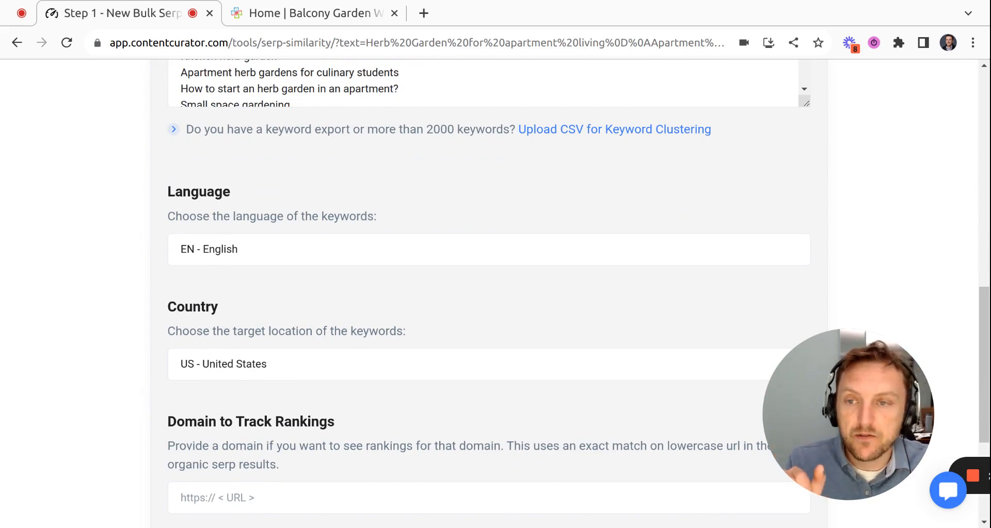
pyautogui.scroll(7, 181, 410)
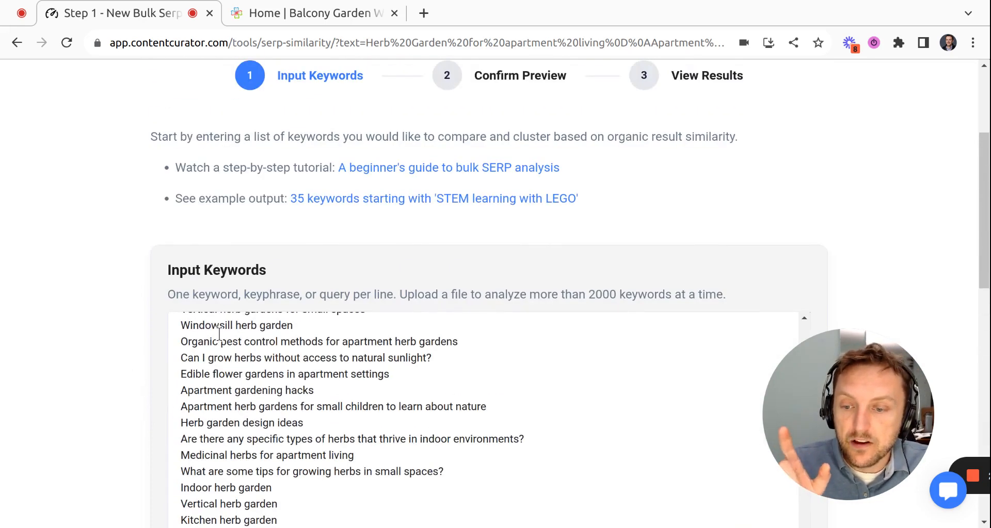
pyautogui.click(290, 14)
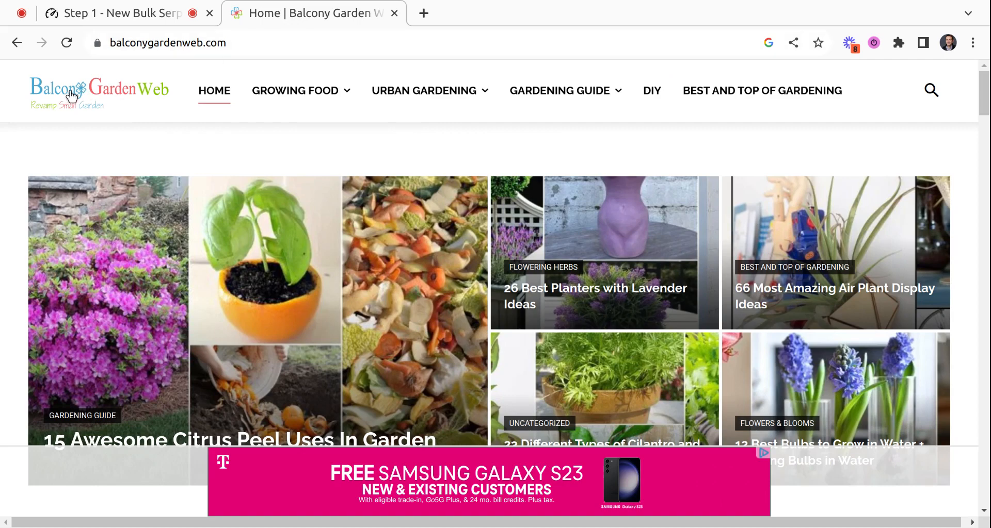
pyautogui.moveTo(228, 44); pyautogui.dragTo(103, 43)
pyautogui.hotkey('ctrl', 'c')
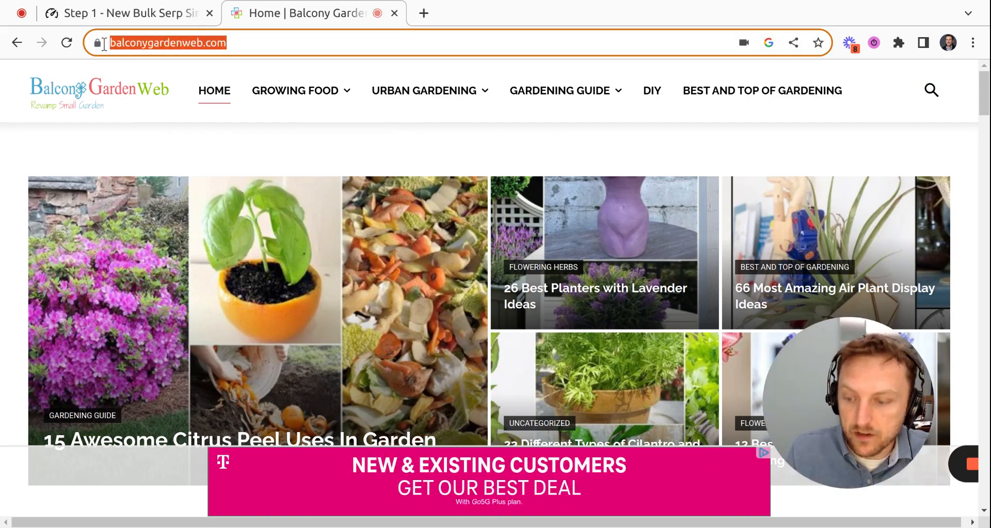
pyautogui.click(147, 18)
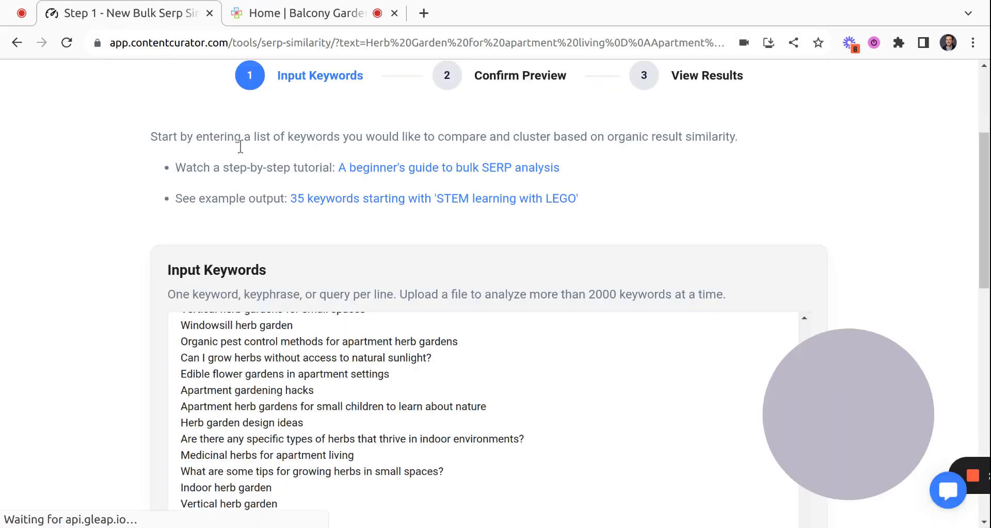
pyautogui.scroll(-10, 128, 327)
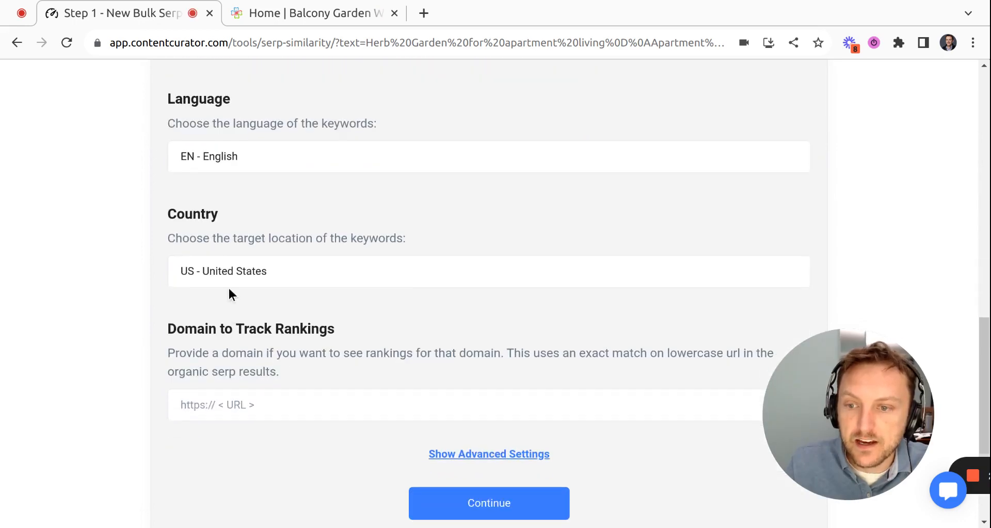
pyautogui.click(248, 405)
pyautogui.hotkey('ctrl', 'v')
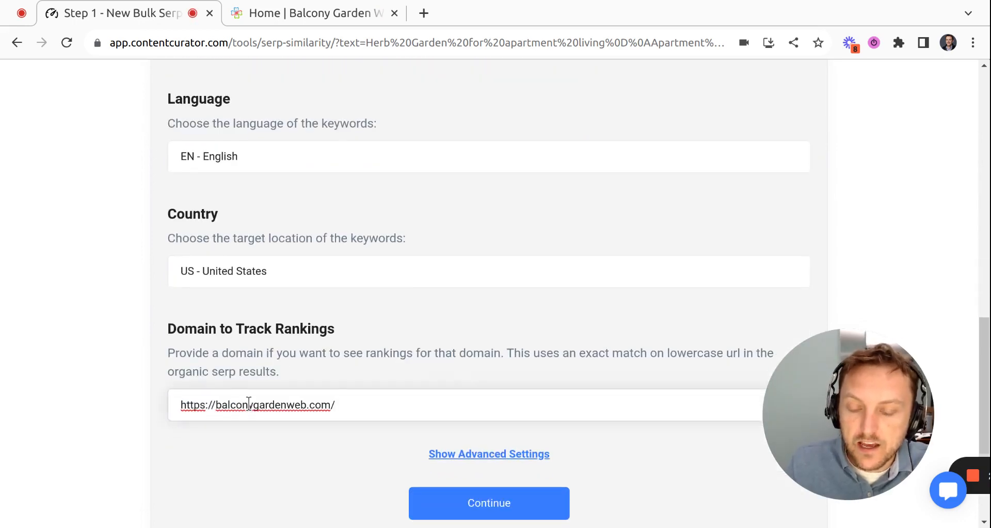
# Continue to the preview of the Bulk Serp Similarity job, review its keywords and credits, and confirm it without optional add-ons
pyautogui.click(441, 509)
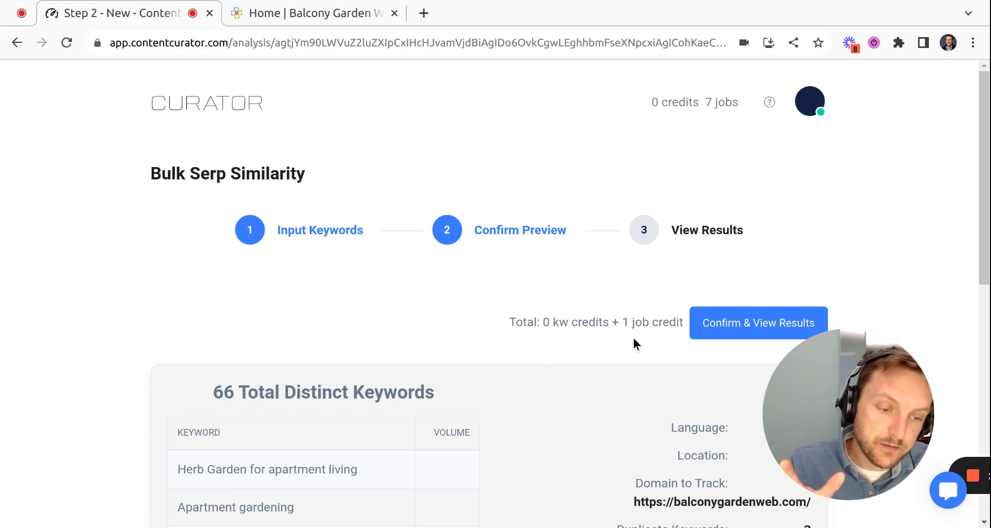
pyautogui.scroll(-5, 629, 342)
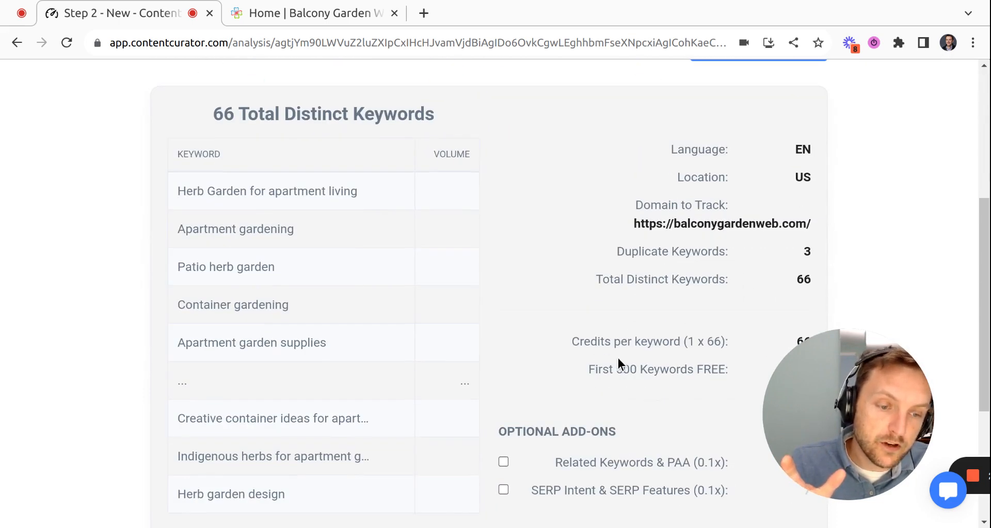
pyautogui.moveTo(843, 388); pyautogui.dragTo(176, 372)
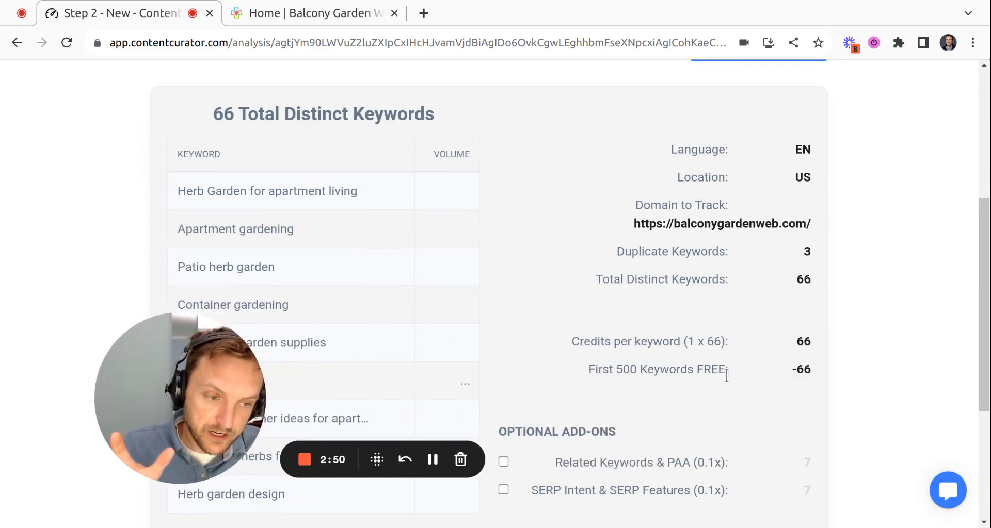
pyautogui.scroll(2, 616, 211)
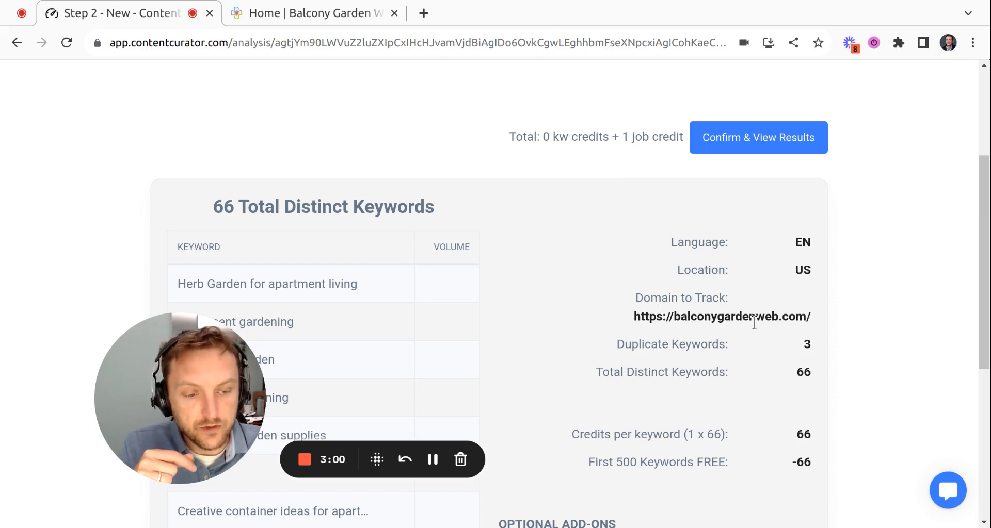
pyautogui.scroll(-6, 754, 322)
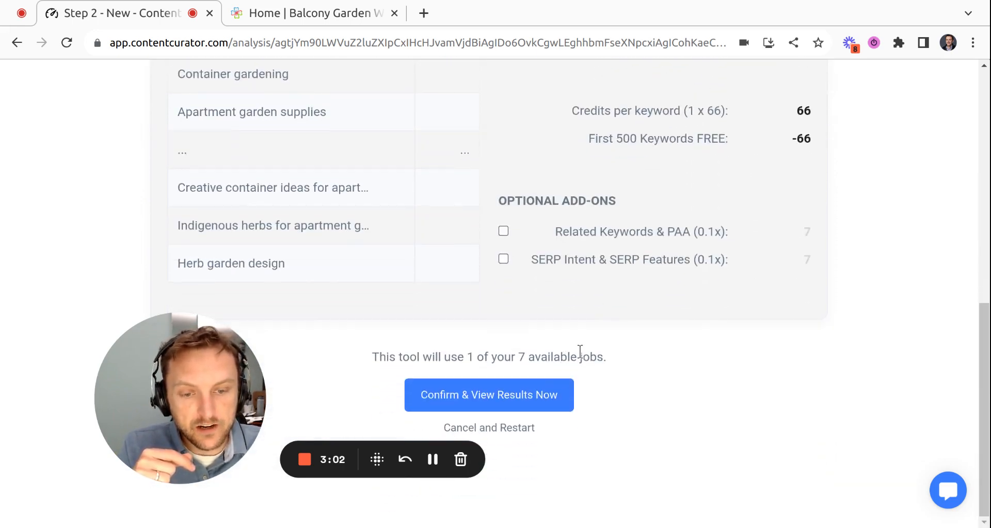
pyautogui.click(501, 400)
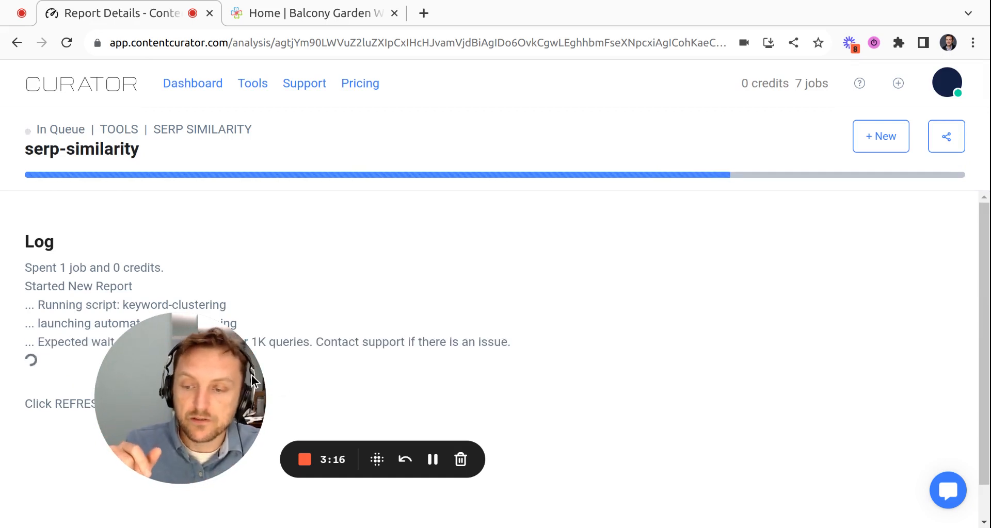
# Start a new Bulk Serp Similarity job, open its CSV upload page for keyword clustering, and examine the upload options
pyautogui.moveTo(208, 396); pyautogui.dragTo(699, 288)
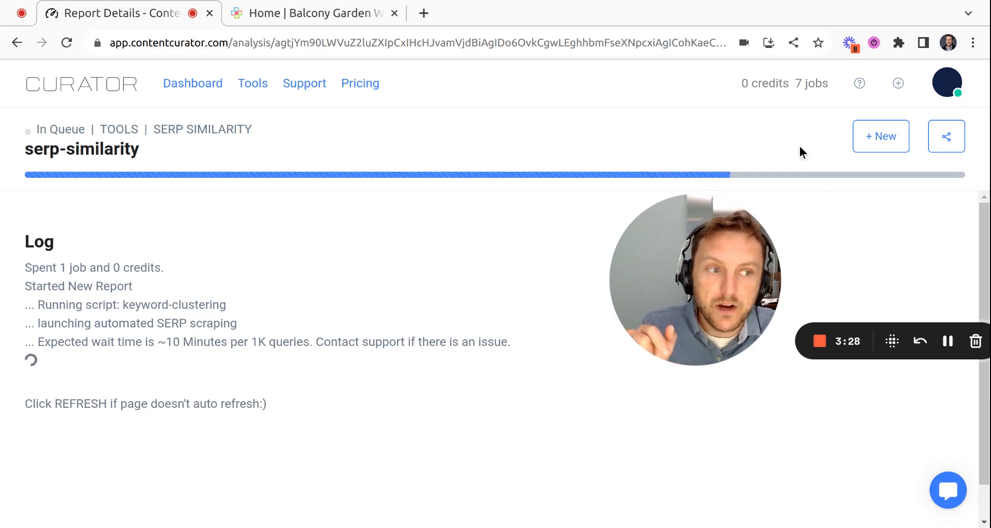
pyautogui.click(872, 137)
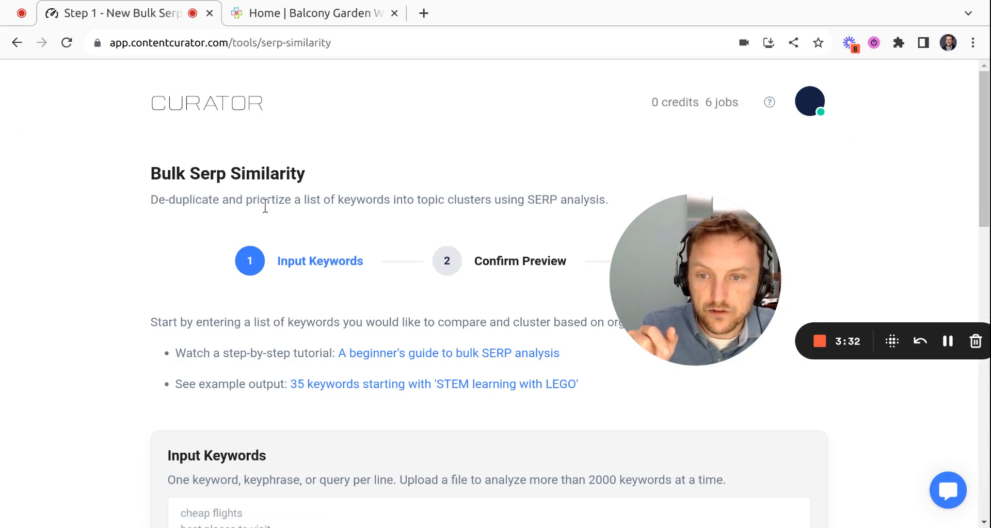
pyautogui.scroll(-3, 213, 270)
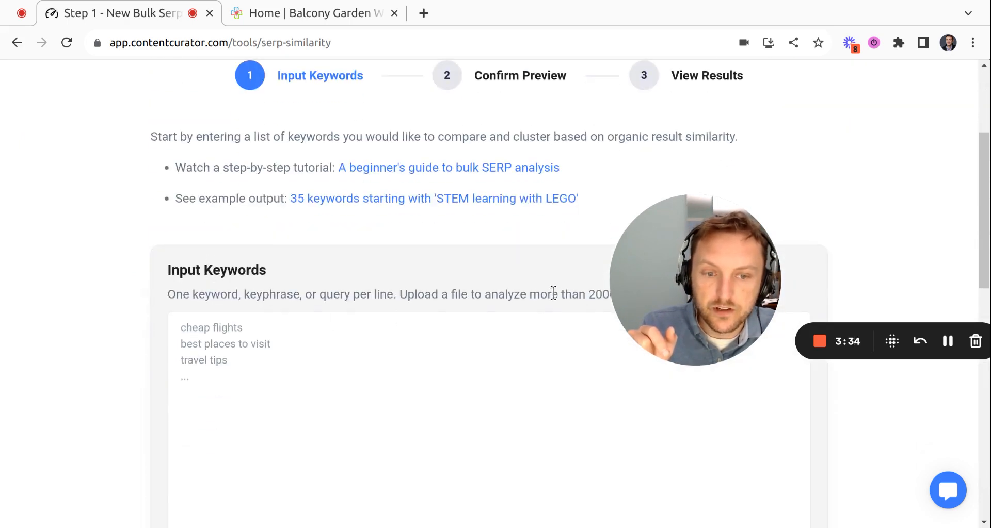
pyautogui.scroll(-2, 382, 336)
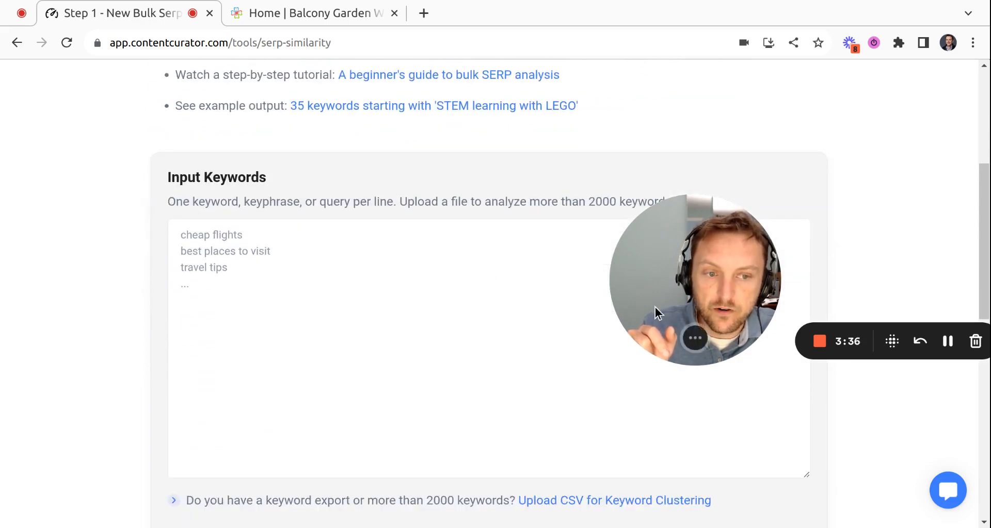
pyautogui.scroll(-2, 509, 382)
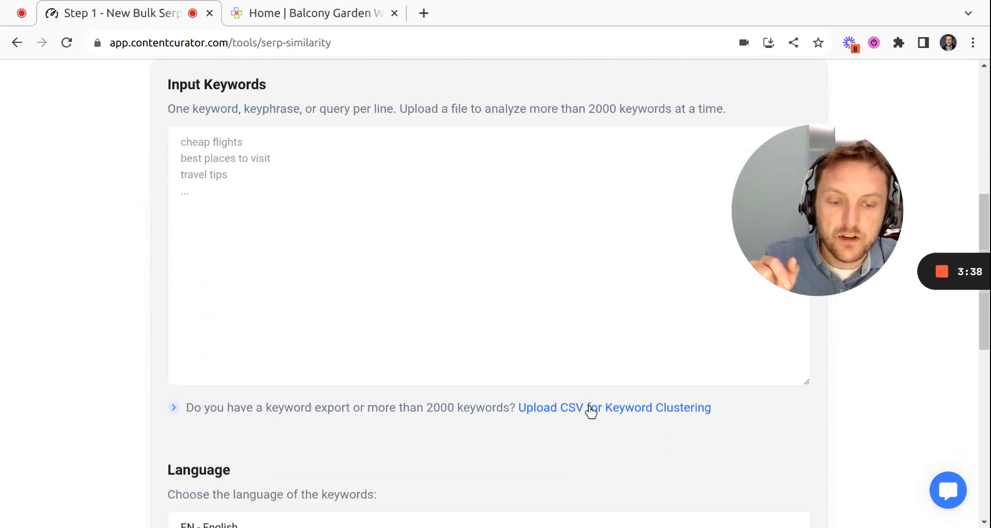
pyautogui.click(587, 409)
pyautogui.scroll(7, 400, 260)
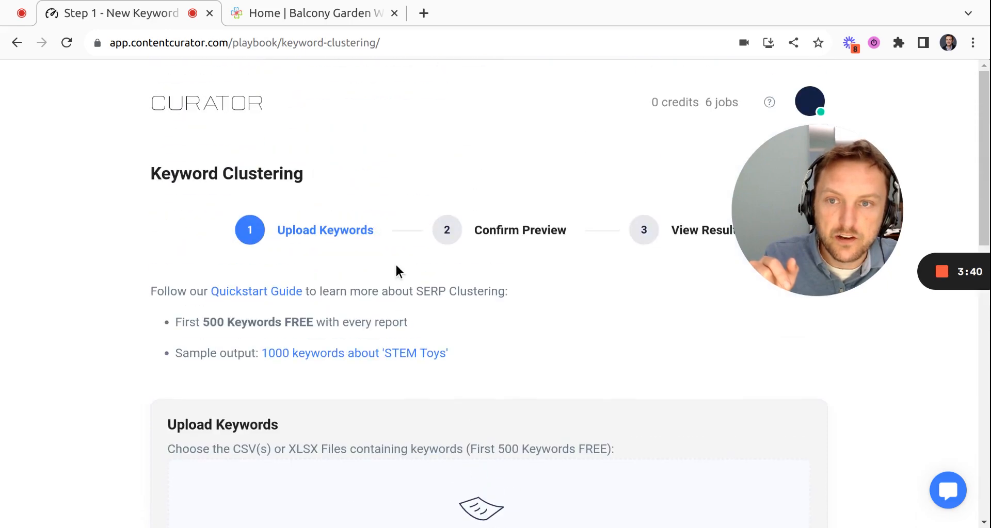
pyautogui.scroll(-4, 412, 422)
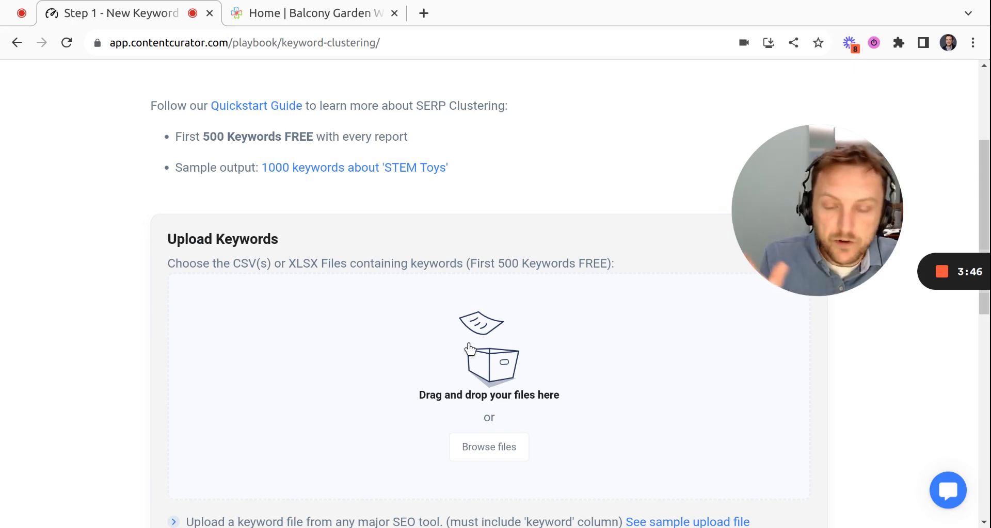
pyautogui.scroll(4, 472, 347)
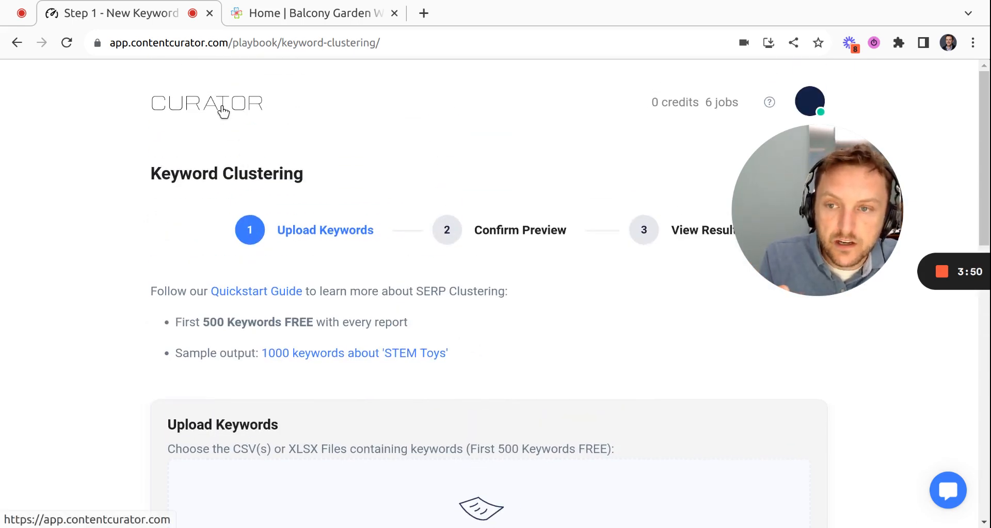
# Return to the dashboard and open the Serp Similarity report for 'Herb Garden for apartment living' to read its cluster summary
pyautogui.click(223, 111)
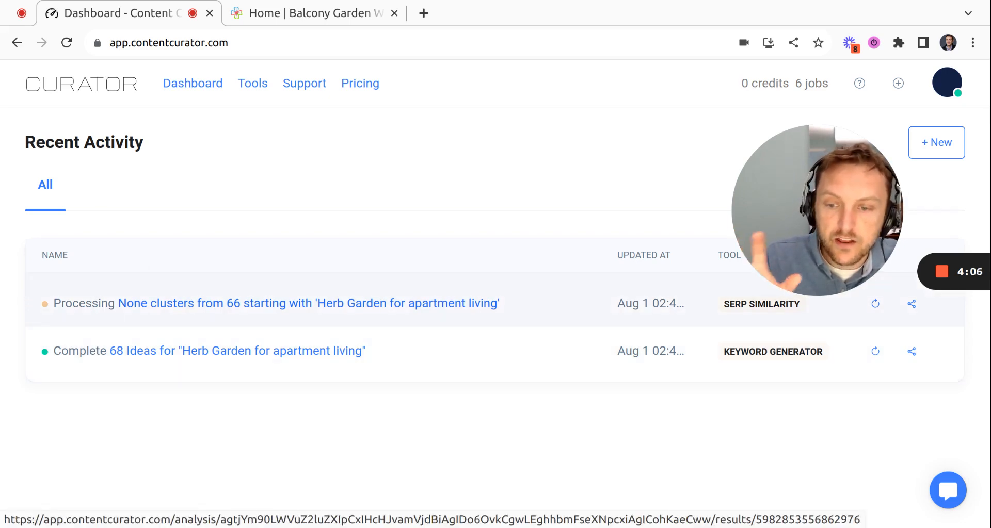
pyautogui.click(208, 308)
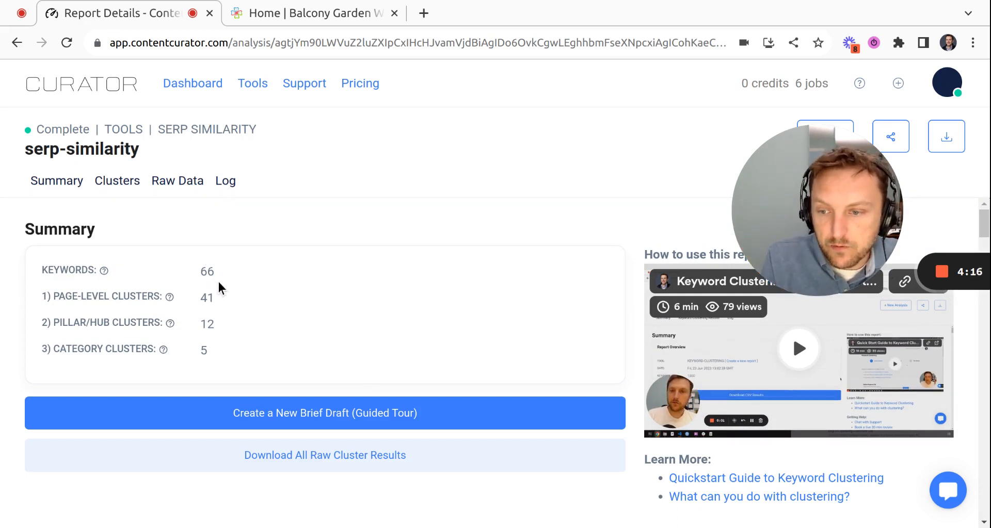
pyautogui.moveTo(126, 300)
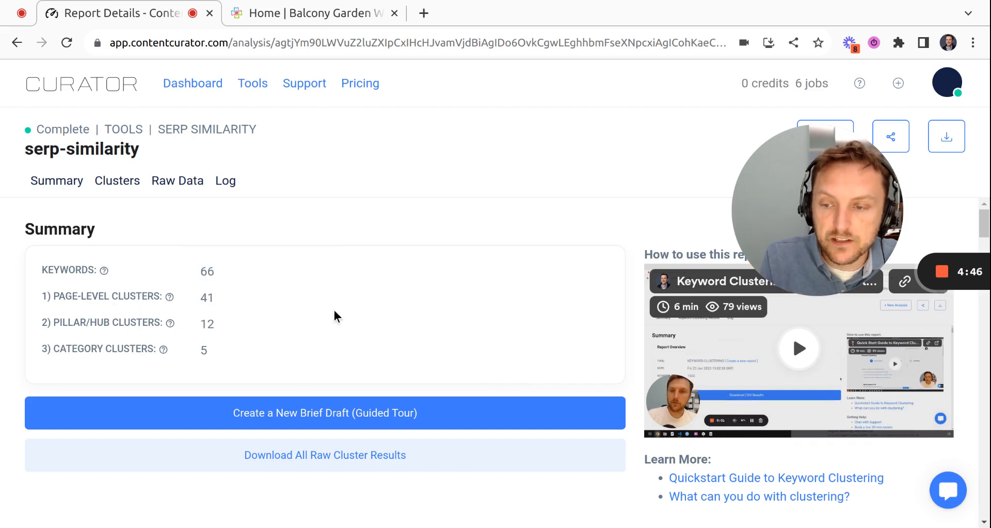
# Look through the report's category clusters and compare the hubs and page topics grouped under Category #1 to Category #4
pyautogui.scroll(-2, 340, 311)
pyautogui.scroll(-5, 340, 315)
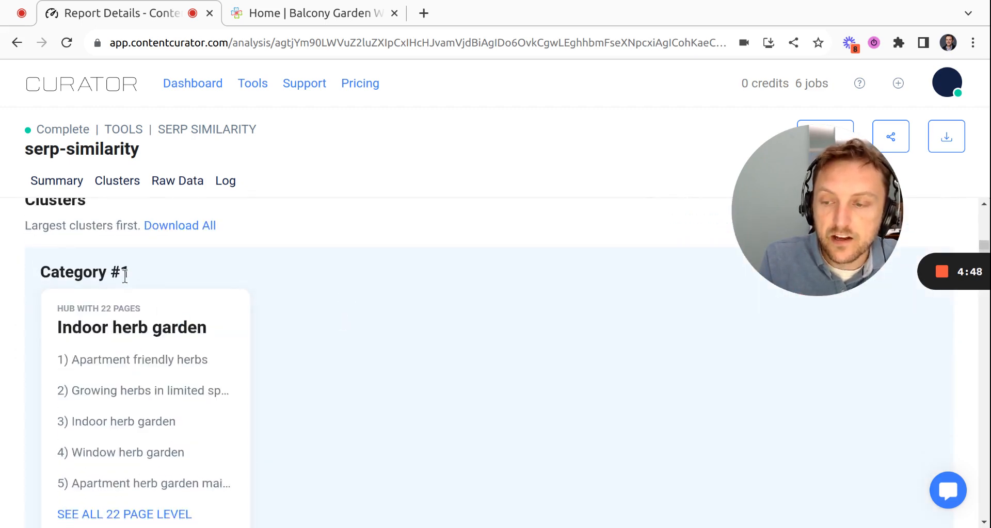
pyautogui.scroll(-5, 110, 339)
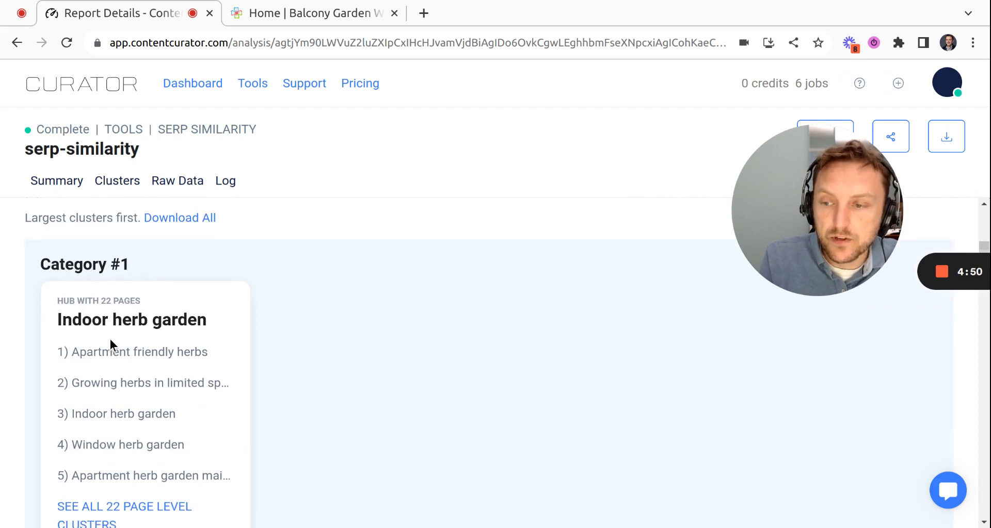
pyautogui.scroll(-5, 132, 351)
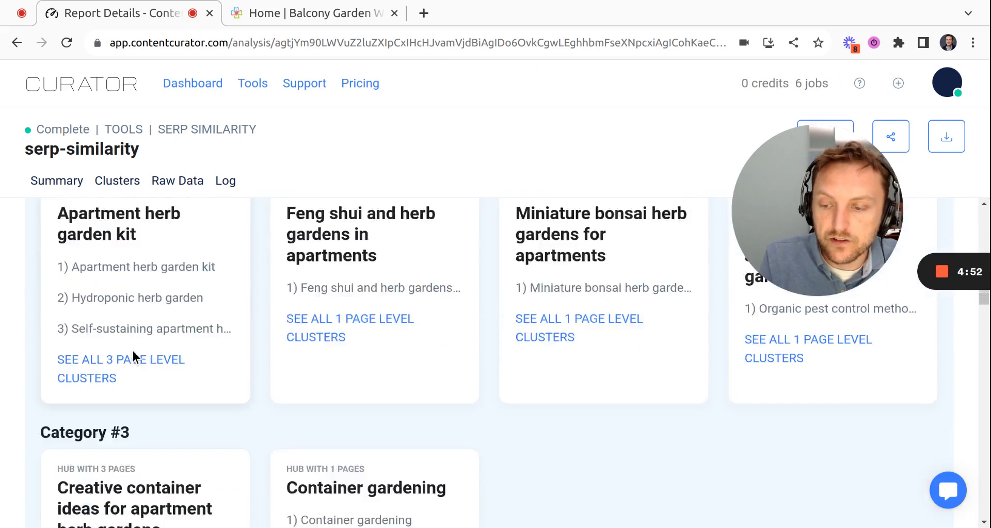
pyautogui.scroll(7, 134, 351)
pyautogui.scroll(3, 133, 349)
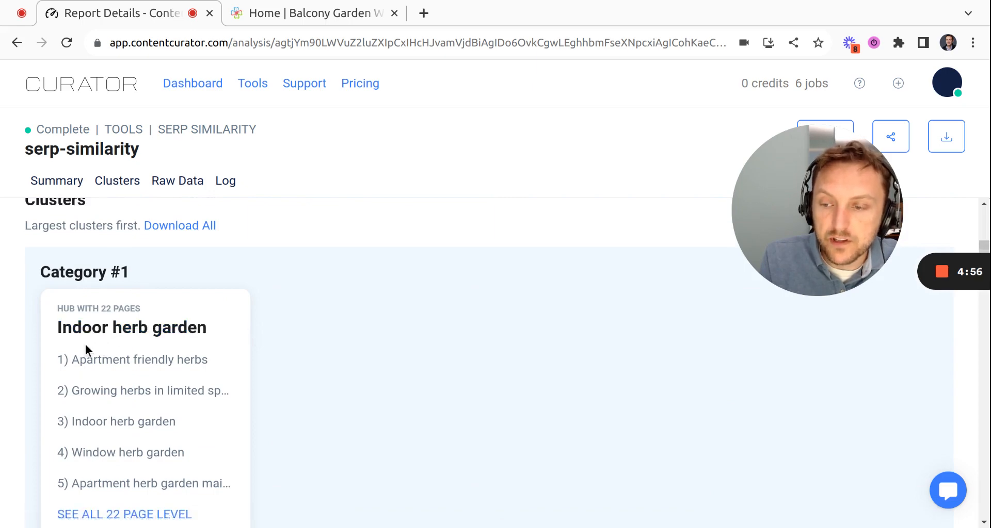
pyautogui.scroll(-7, 146, 354)
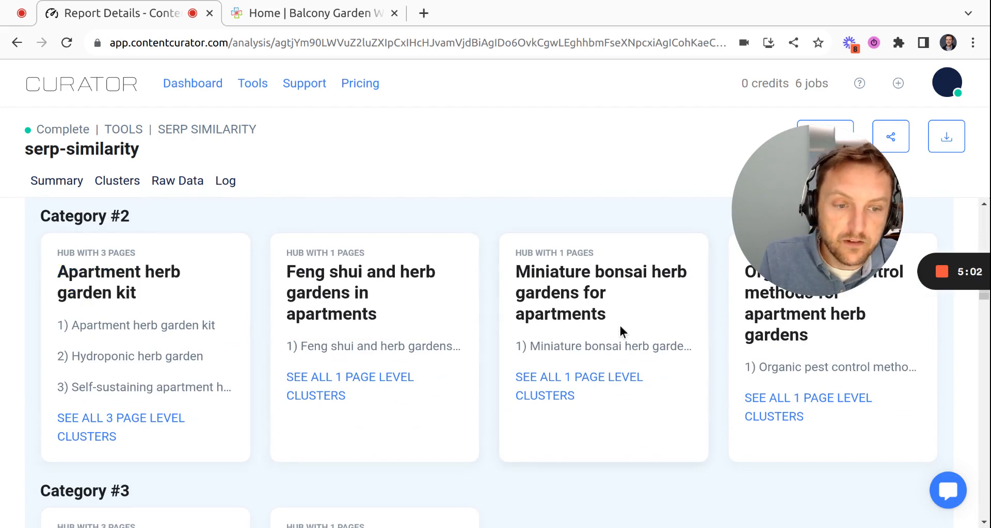
pyautogui.scroll(-3, 620, 327)
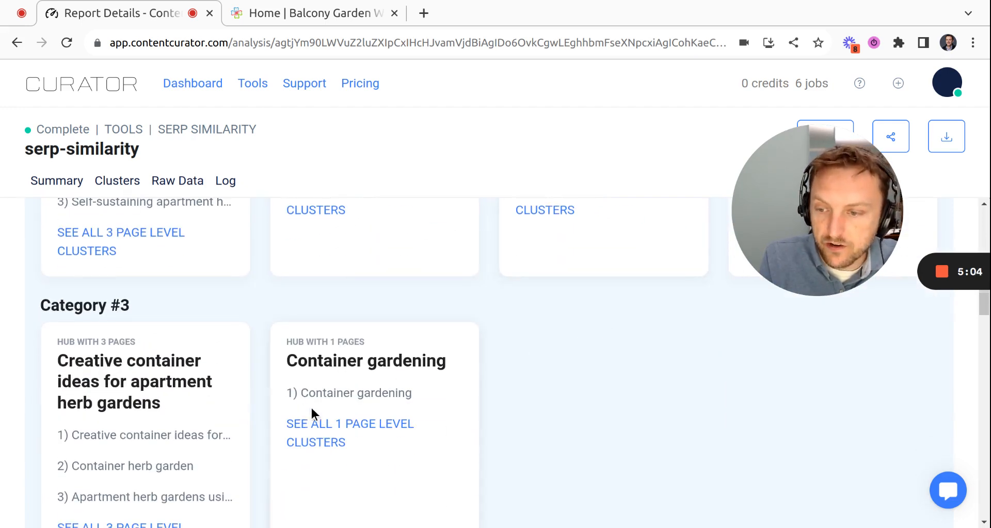
pyautogui.scroll(-2, 263, 396)
pyautogui.scroll(-3, 134, 428)
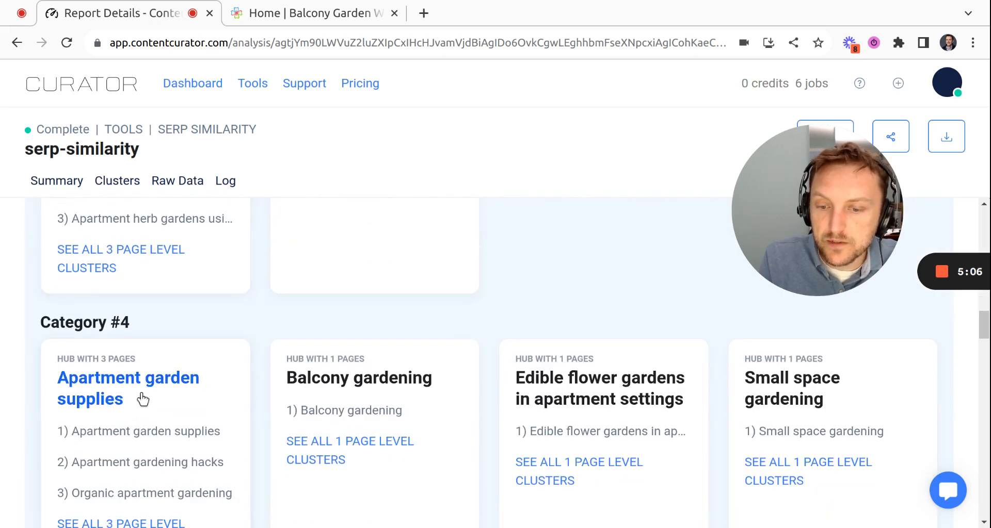
pyautogui.scroll(15, 141, 394)
pyautogui.scroll(-1, 95, 352)
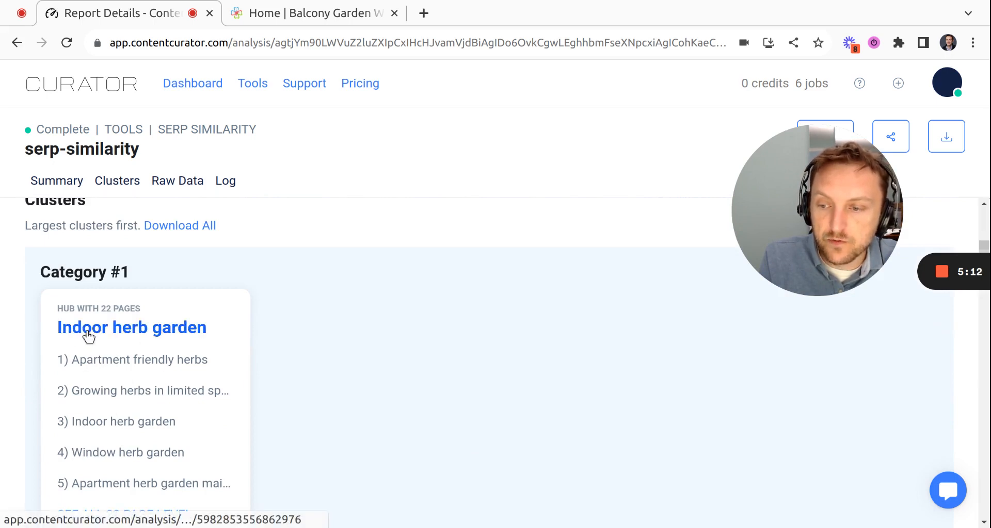
# Open the Indoor herb garden hub's page-level topics in the raw data and check the Balcony Garden Web site alongside them
pyautogui.click(112, 330)
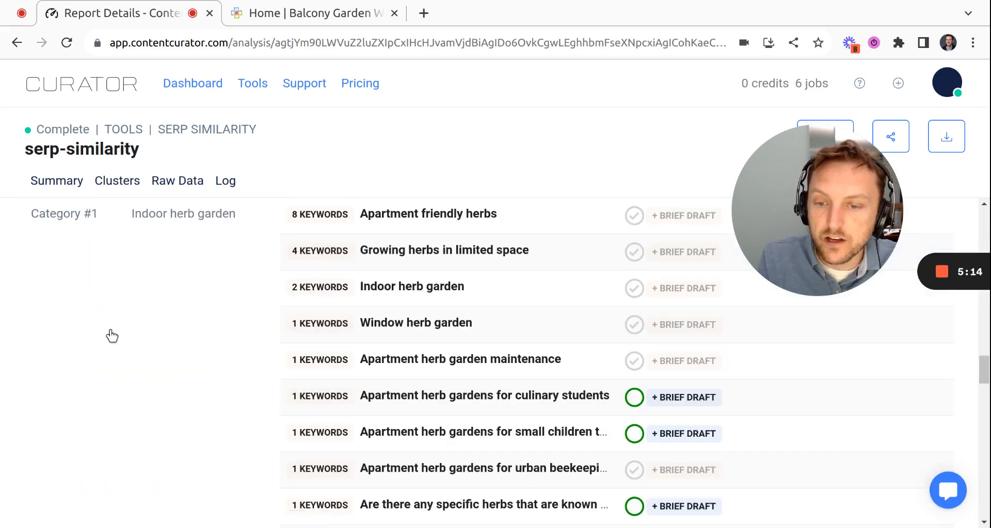
pyautogui.scroll(2, 178, 305)
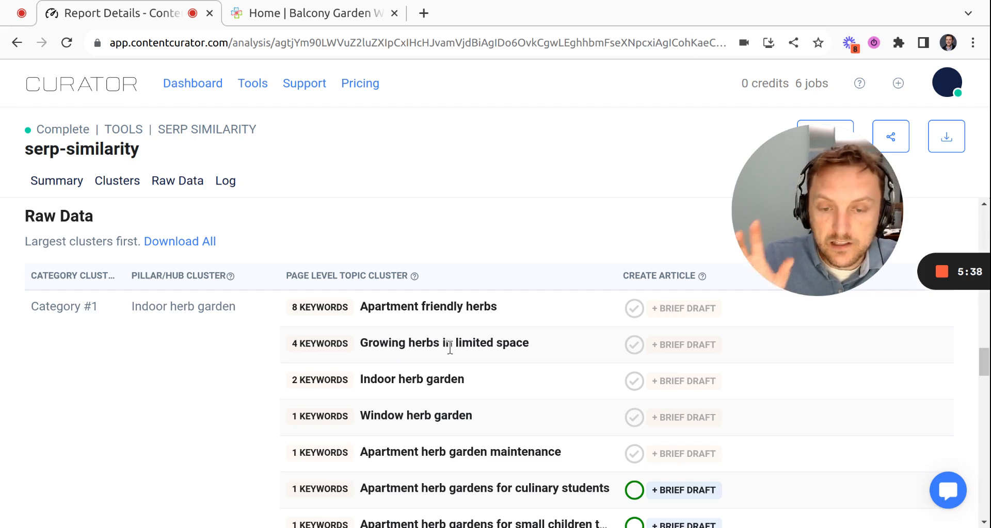
pyautogui.click(302, 12)
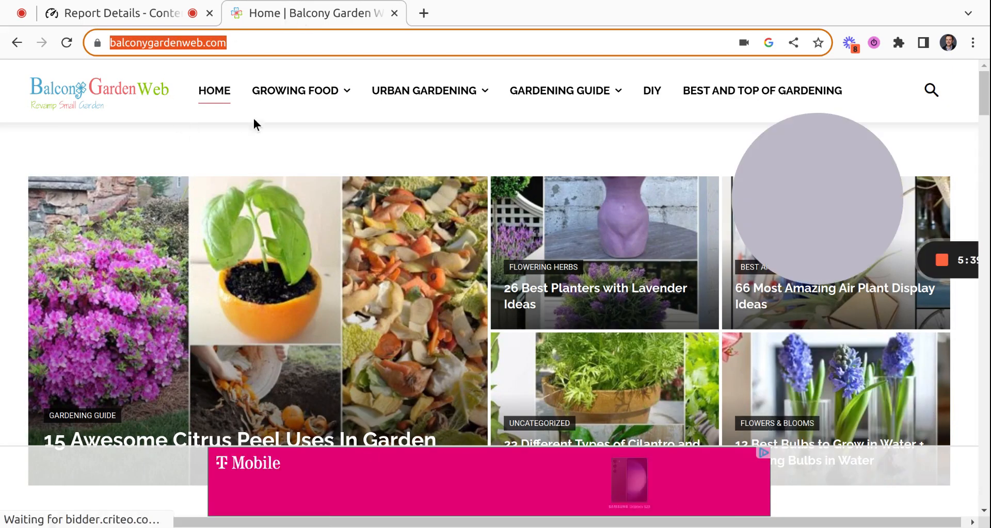
pyautogui.click(144, 17)
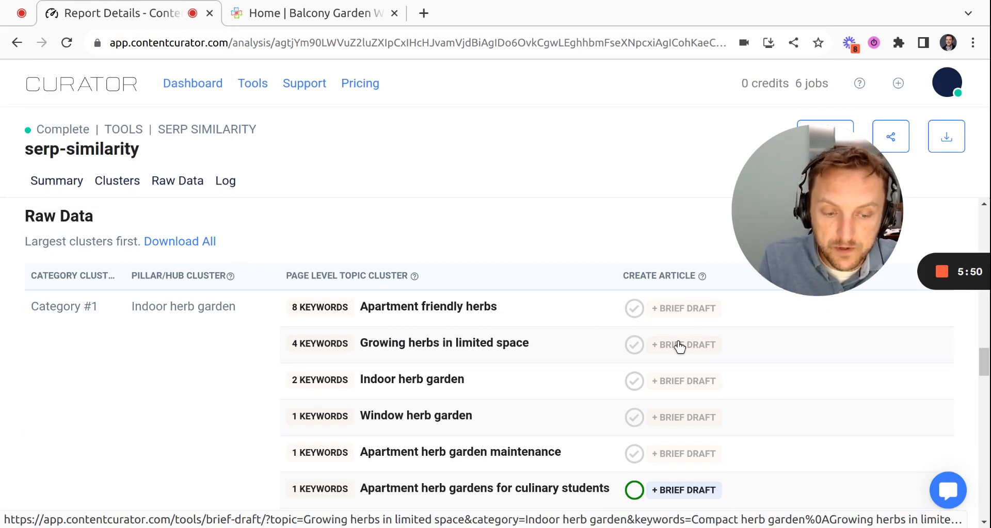
# Look for topics still available for a brief draft and start one for 'Edible flower gardens in apartment settings' in Category #4
pyautogui.scroll(-2, 679, 346)
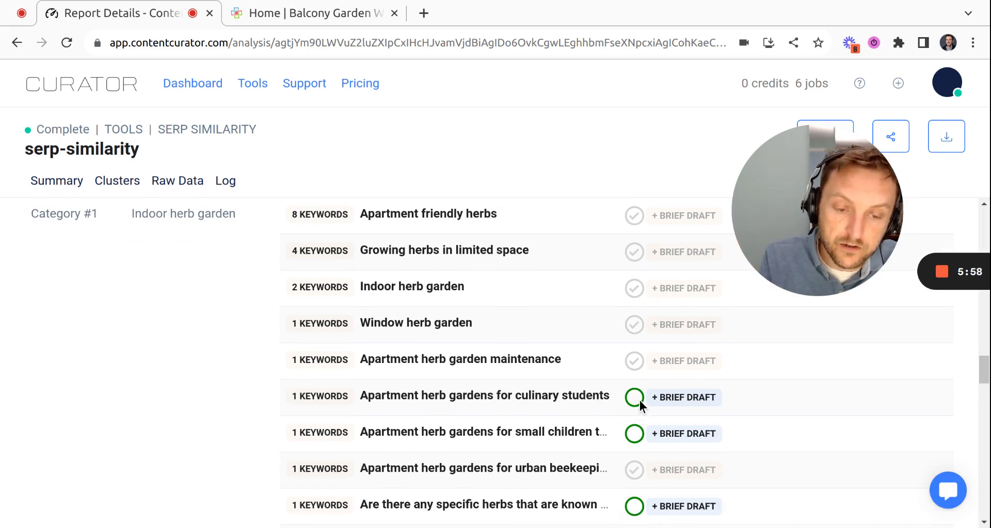
pyautogui.scroll(-2, 639, 401)
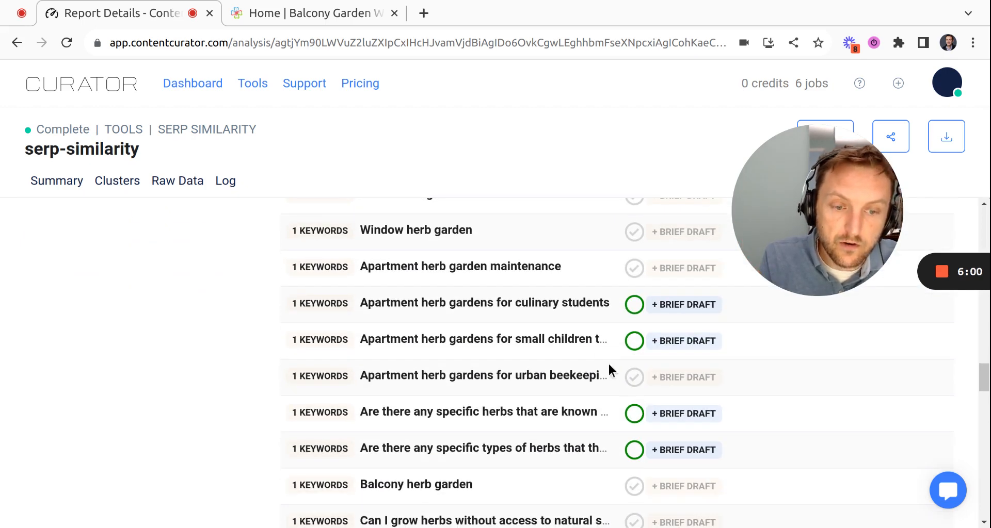
pyautogui.scroll(-15, 634, 343)
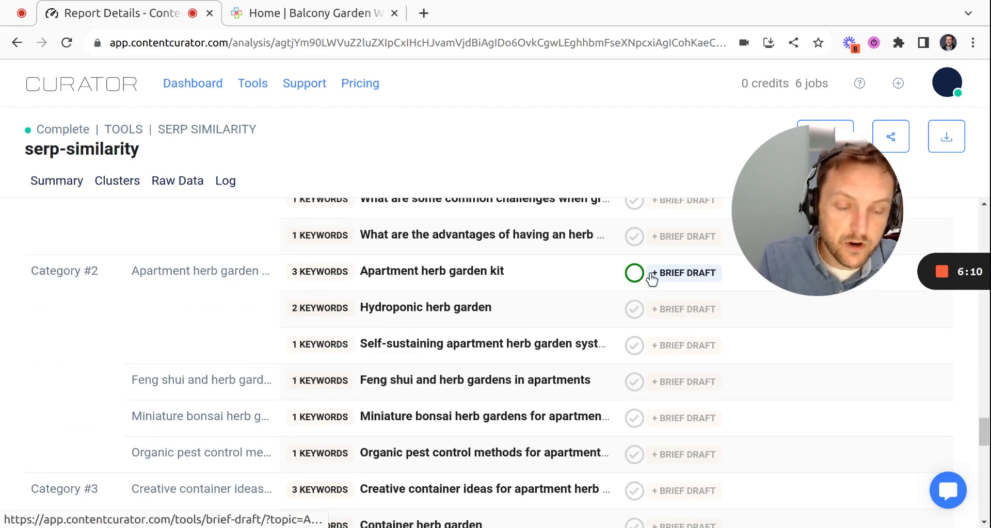
pyautogui.scroll(-9, 610, 334)
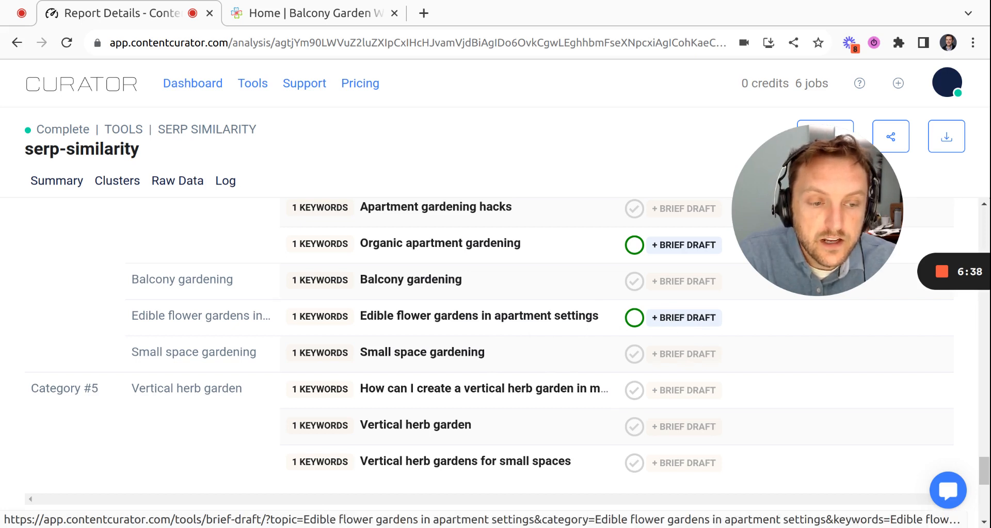
pyautogui.click(673, 318)
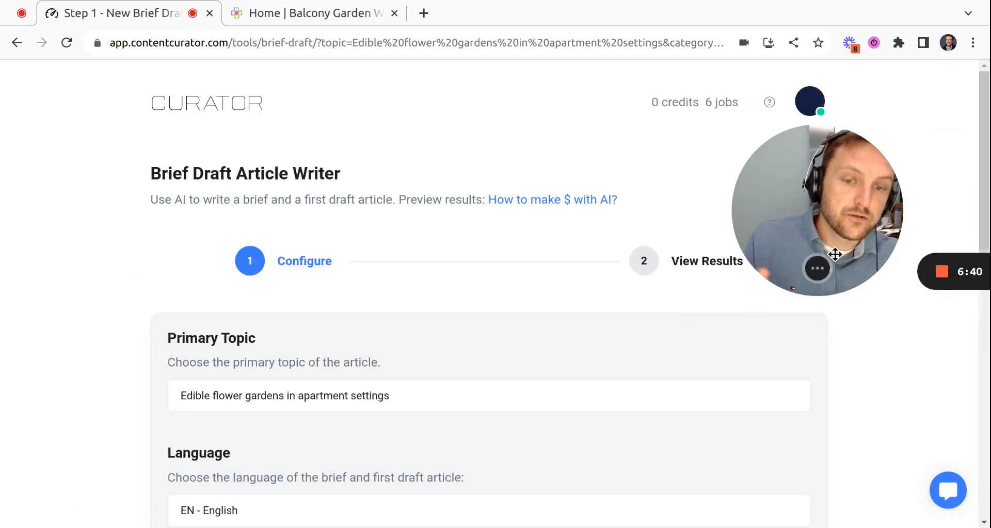
# Review the Brief Draft Article Writer's advanced settings without changing them, hide them again, and run the job
pyautogui.moveTo(865, 209); pyautogui.dragTo(150, 424)
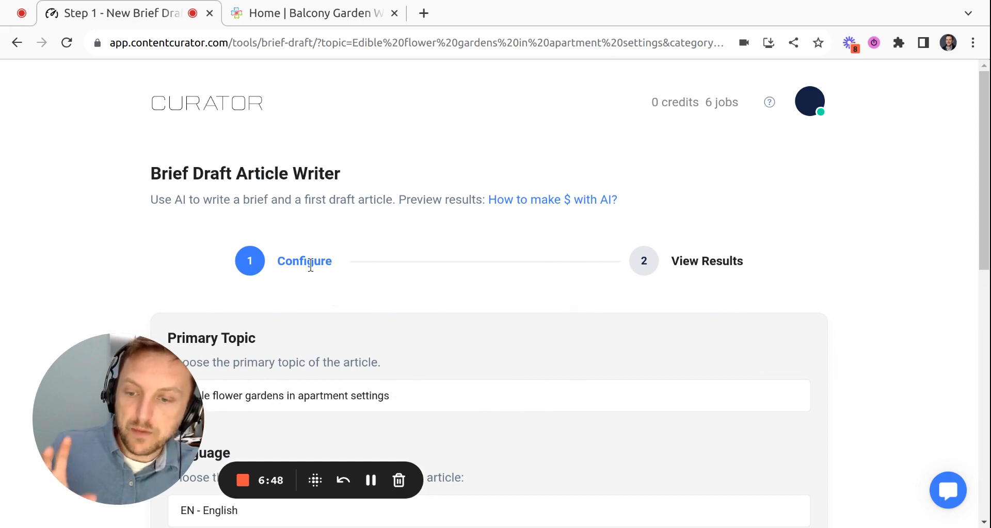
pyautogui.scroll(-3, 310, 290)
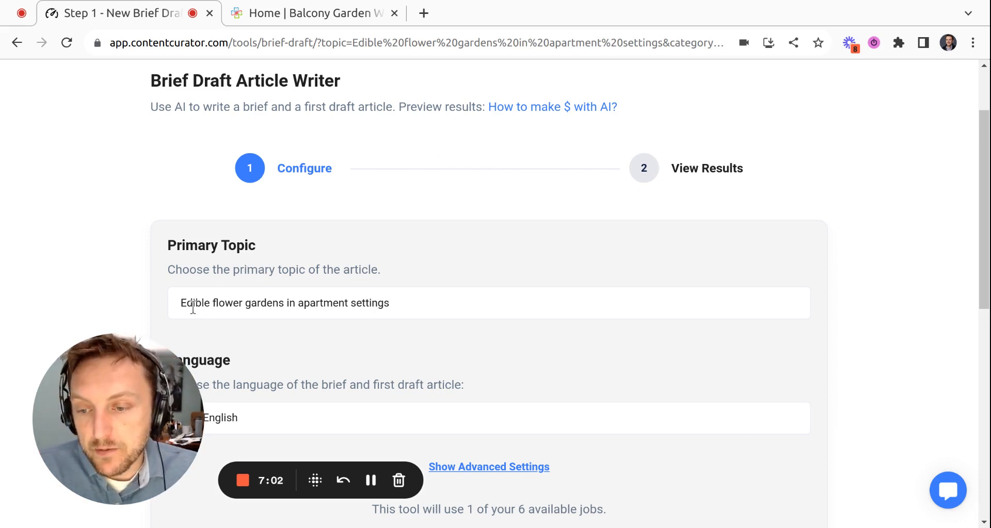
pyautogui.scroll(-3, 269, 307)
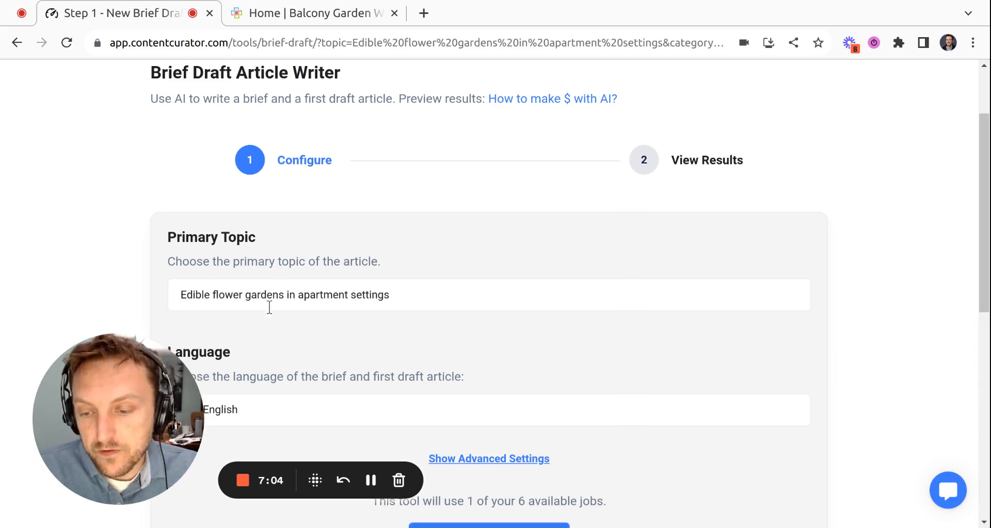
pyautogui.click(465, 284)
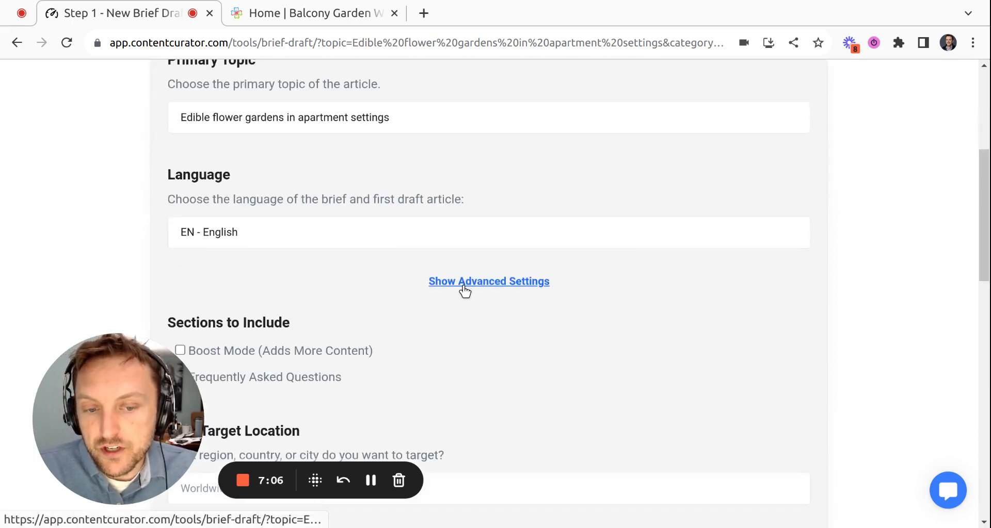
pyautogui.scroll(-6, 321, 312)
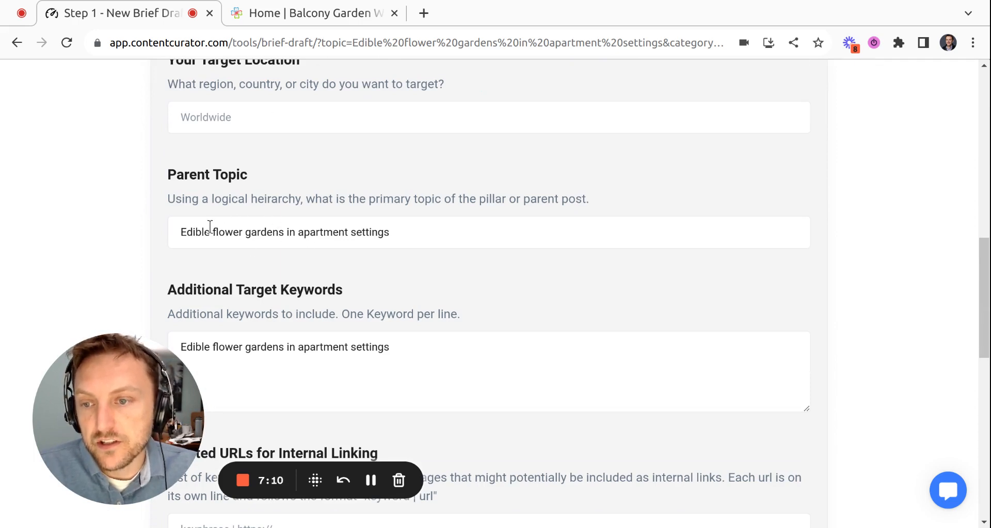
pyautogui.scroll(-2, 279, 345)
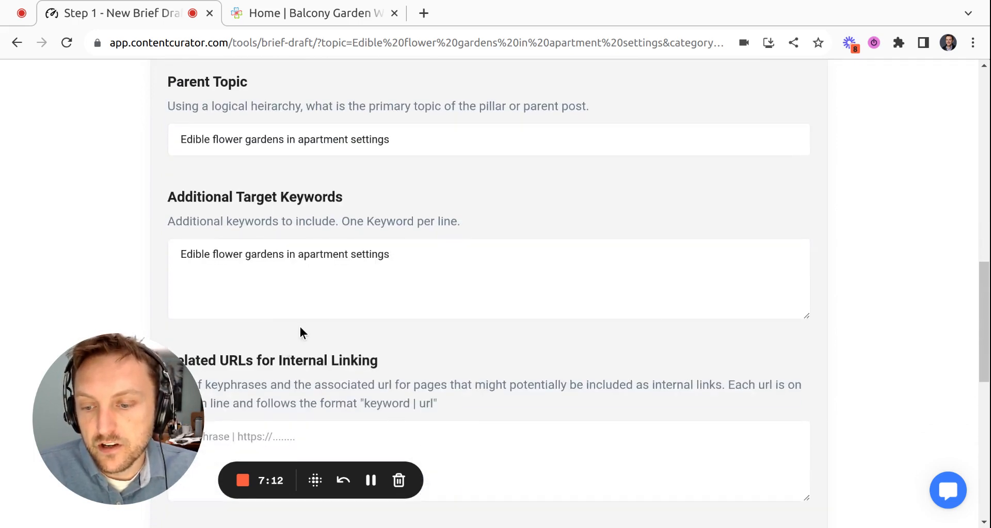
pyautogui.scroll(10, 322, 254)
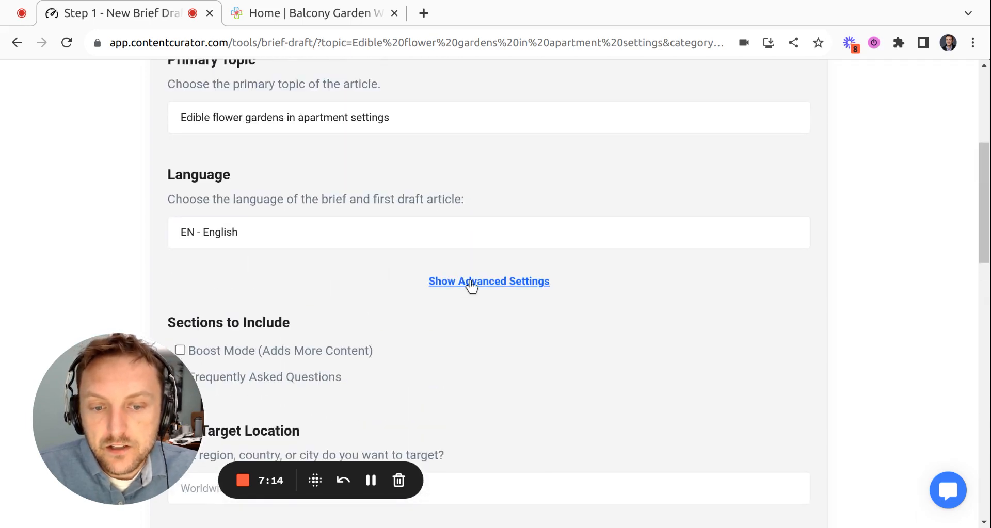
pyautogui.click(470, 281)
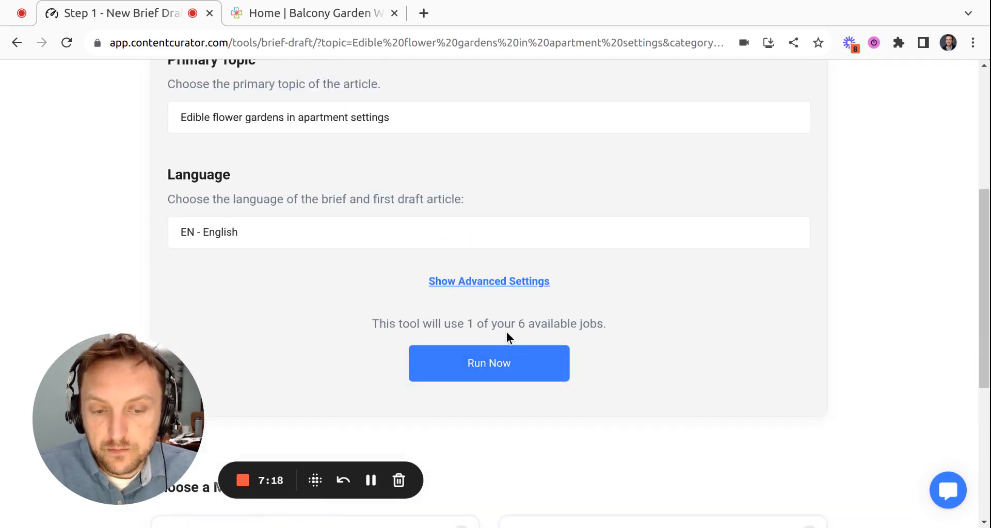
pyautogui.click(506, 363)
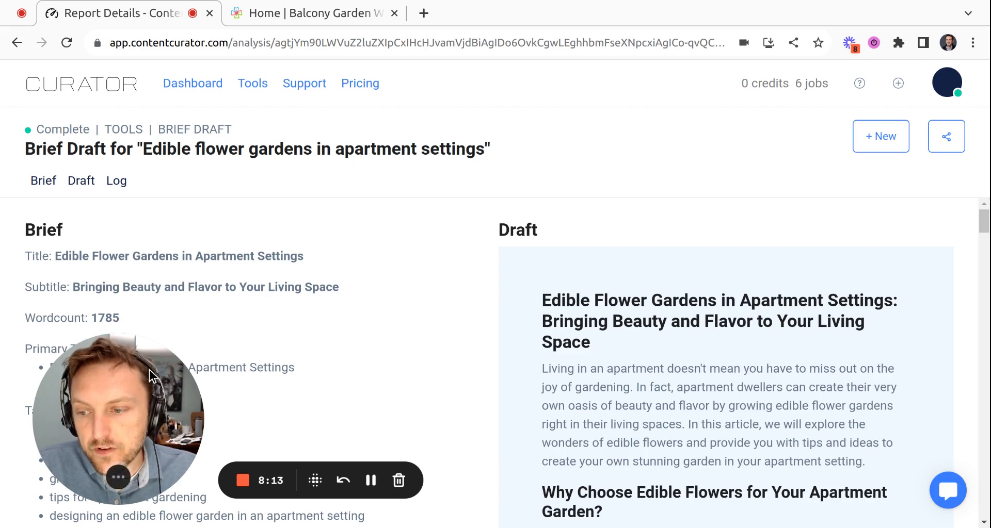
# Review the generated brief's target keywords, intent, audience and article outline, and return to the beginning of the draft
pyautogui.moveTo(152, 377); pyautogui.dragTo(549, 394)
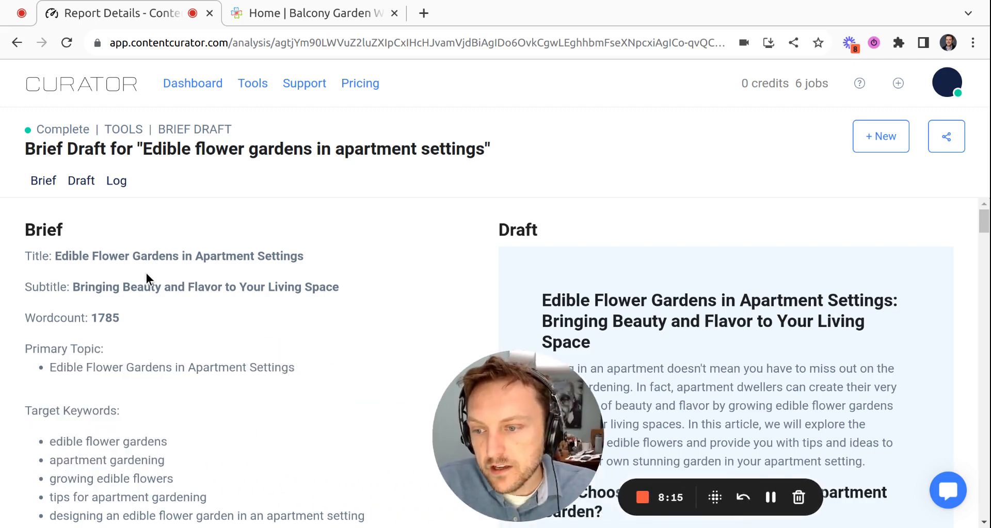
pyautogui.scroll(-3, 188, 372)
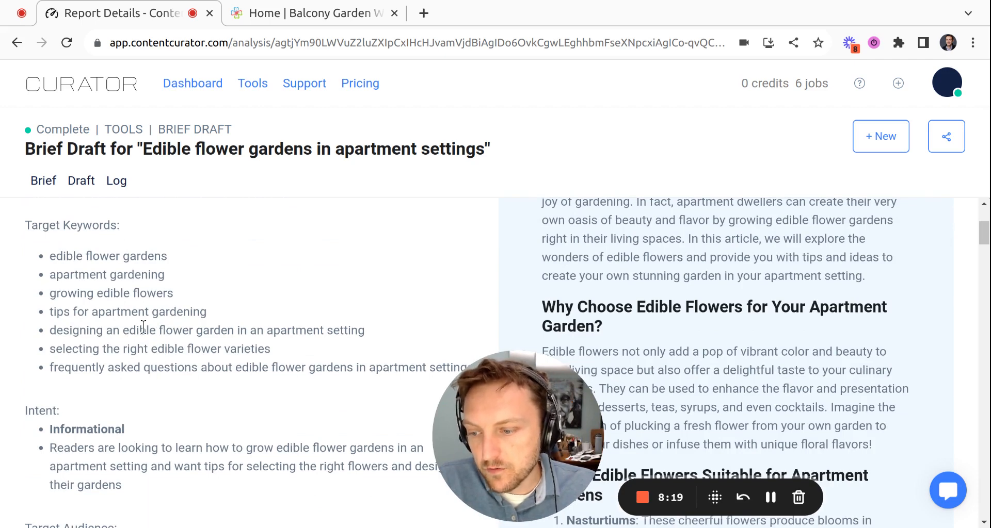
pyautogui.scroll(-1, 154, 336)
pyautogui.scroll(-3, 131, 343)
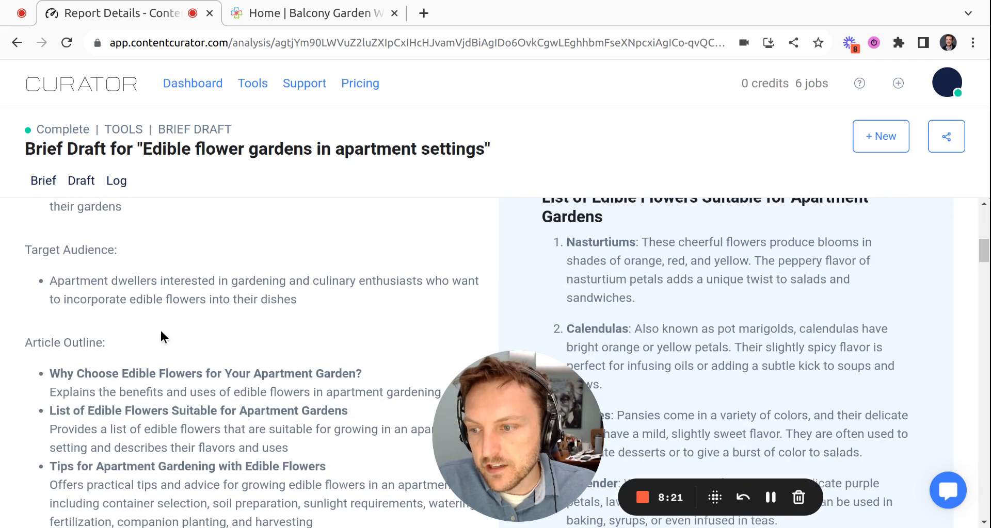
pyautogui.scroll(-2, 170, 389)
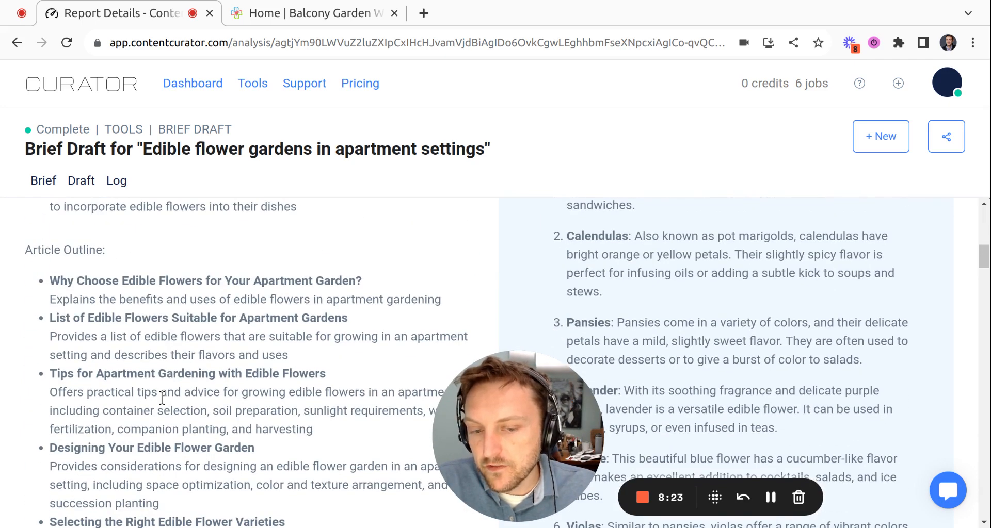
pyautogui.moveTo(500, 442); pyautogui.dragTo(128, 408)
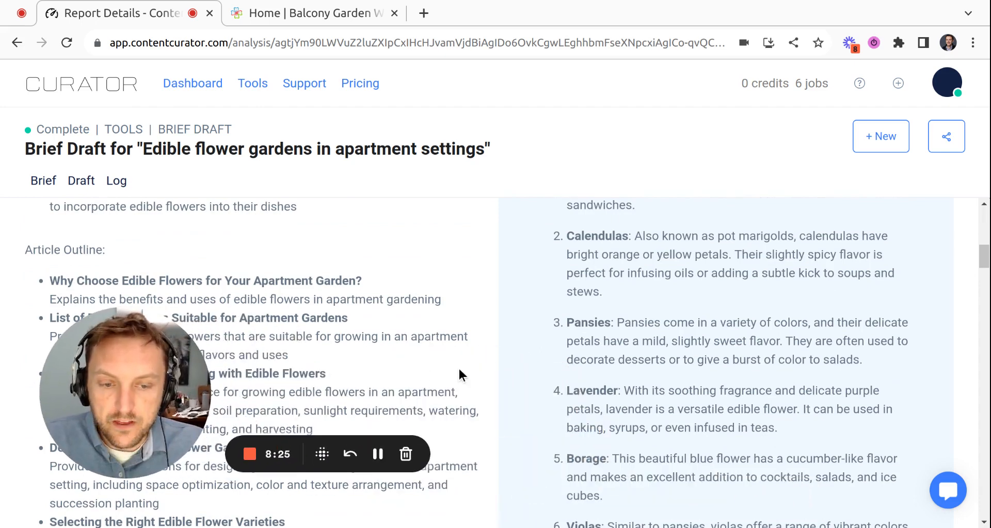
pyautogui.scroll(10, 459, 370)
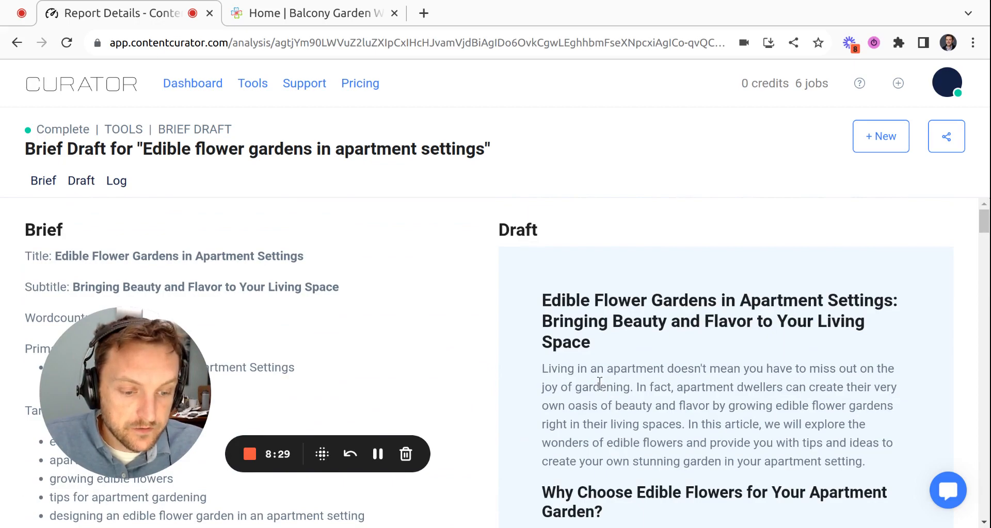
# Read through the generated article draft, from the introduction and gardening tips to the garden design and frequently asked questions sections
pyautogui.scroll(-5, 600, 384)
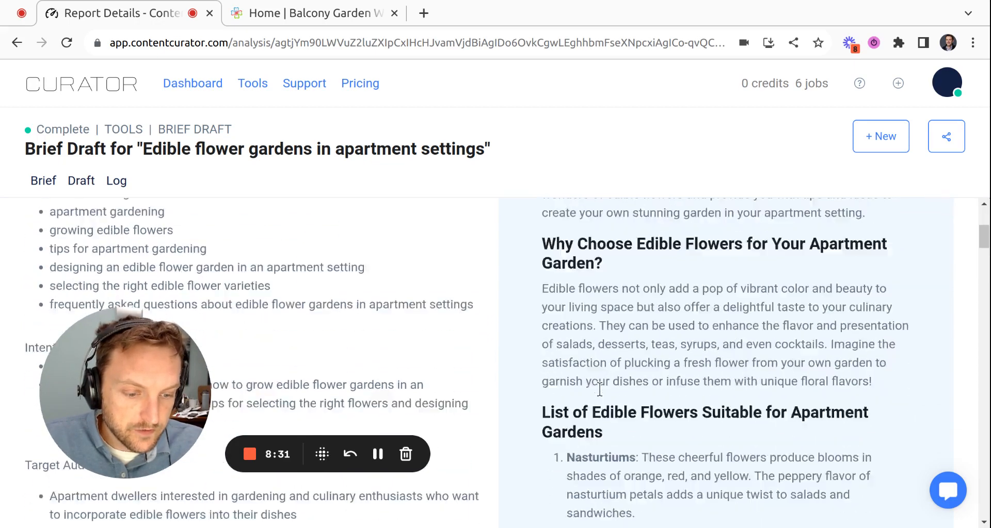
pyautogui.scroll(-10, 600, 390)
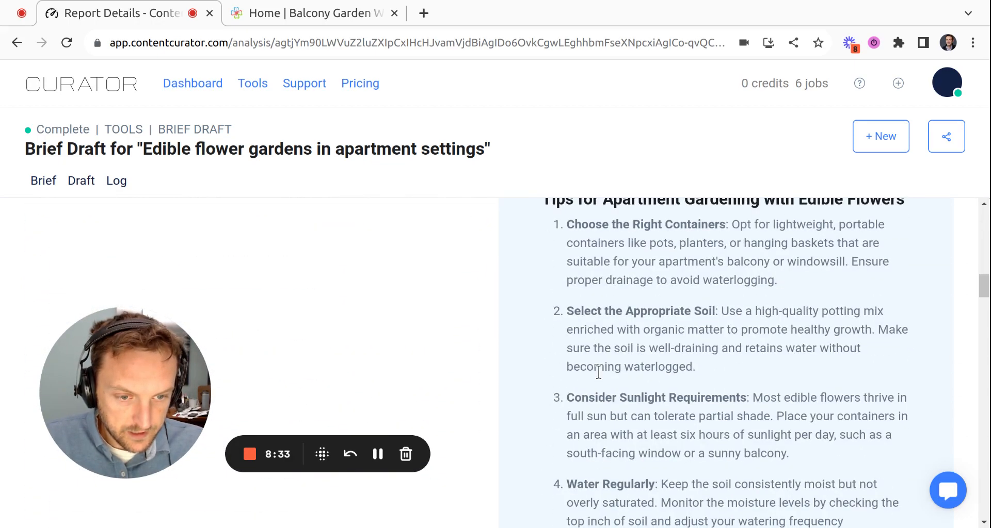
pyautogui.scroll(2, 598, 372)
pyautogui.scroll(-8, 624, 387)
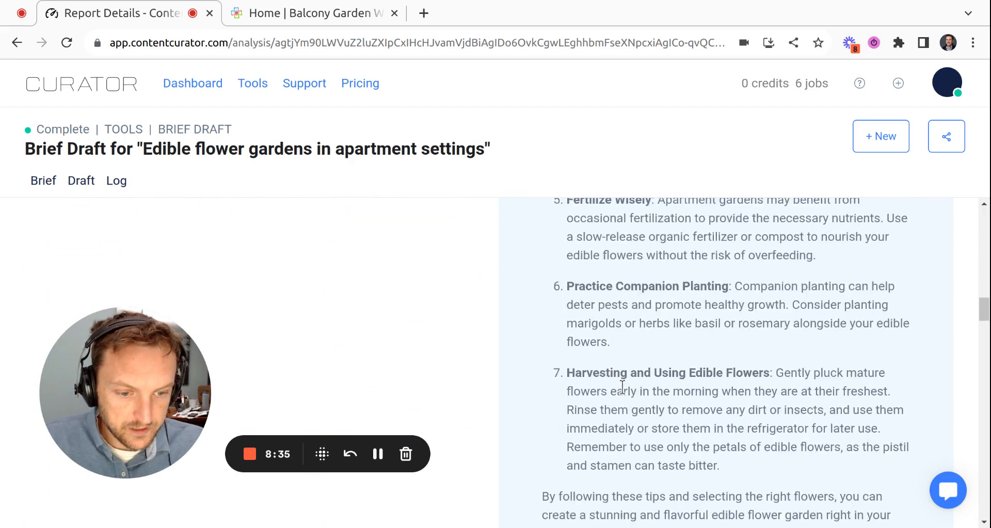
pyautogui.scroll(-5, 622, 387)
pyautogui.scroll(-2, 619, 415)
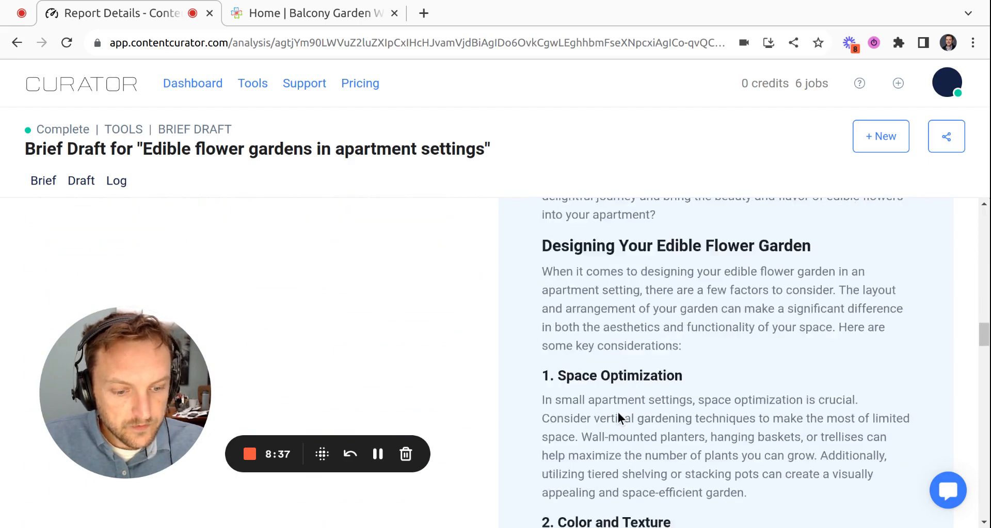
pyautogui.scroll(-20, 618, 412)
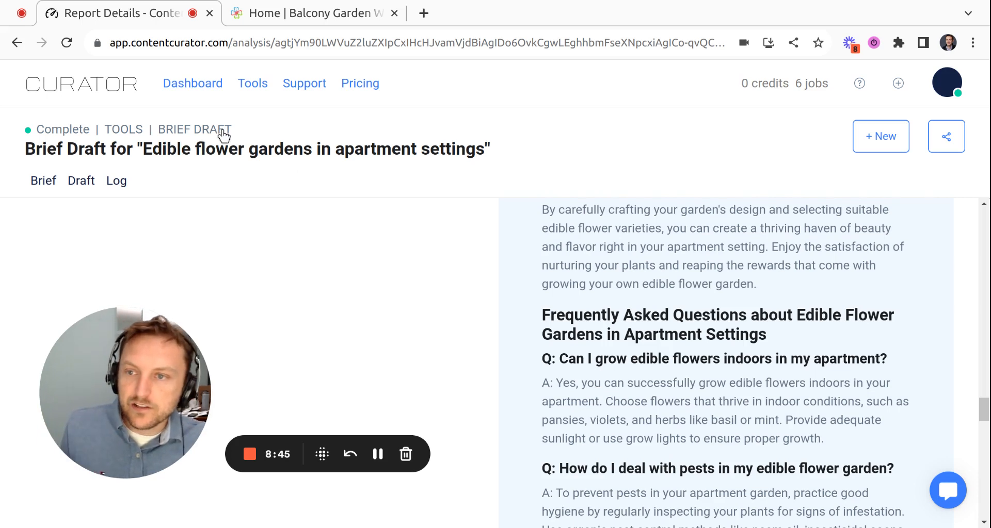
# Return to the dashboard's recent activity list and open the support chat widget
pyautogui.click(175, 87)
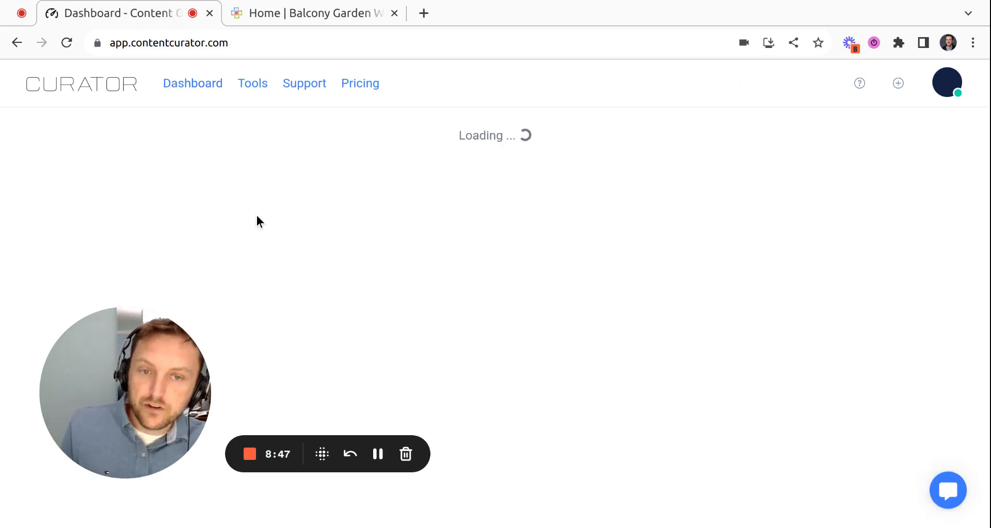
pyautogui.moveTo(169, 364); pyautogui.dragTo(454, 283)
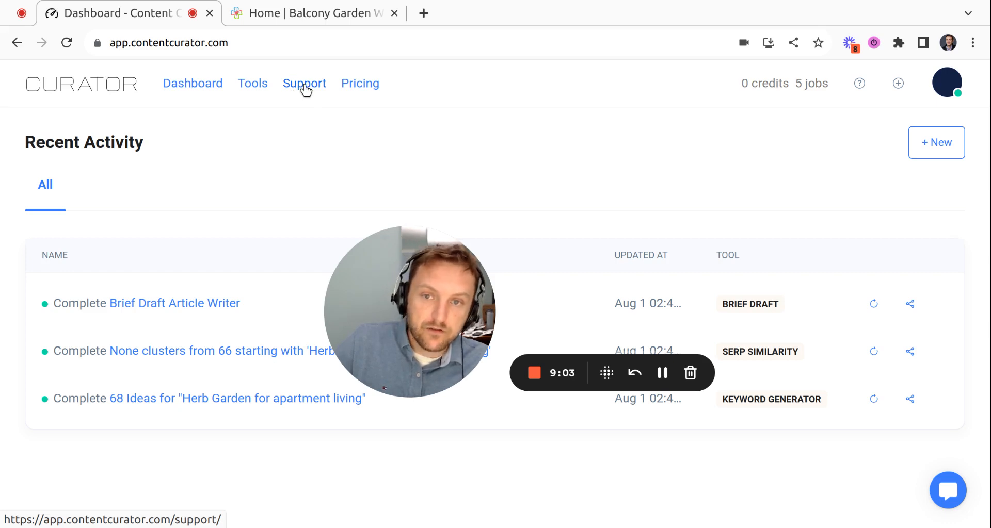
pyautogui.click(948, 490)
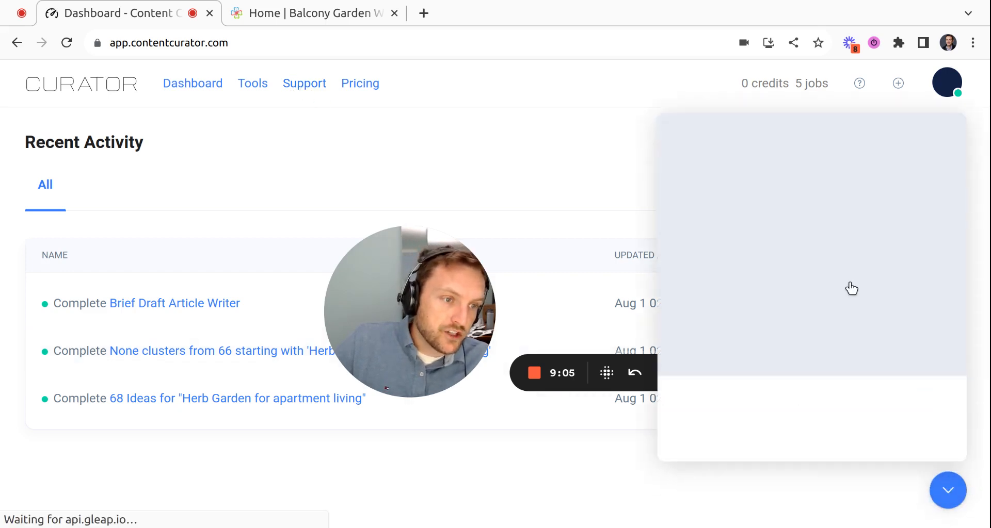